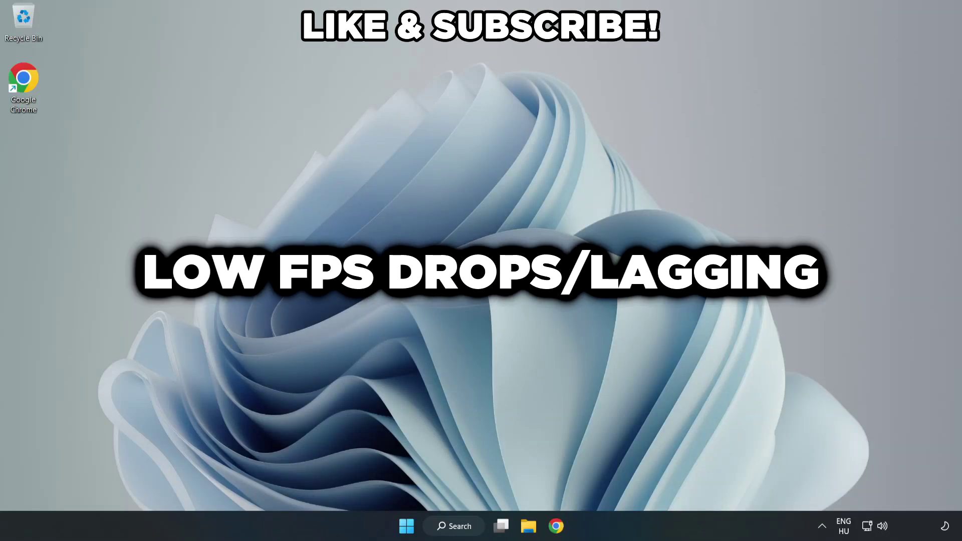
Search Windows for 'edit power plan'.
click(460, 531)
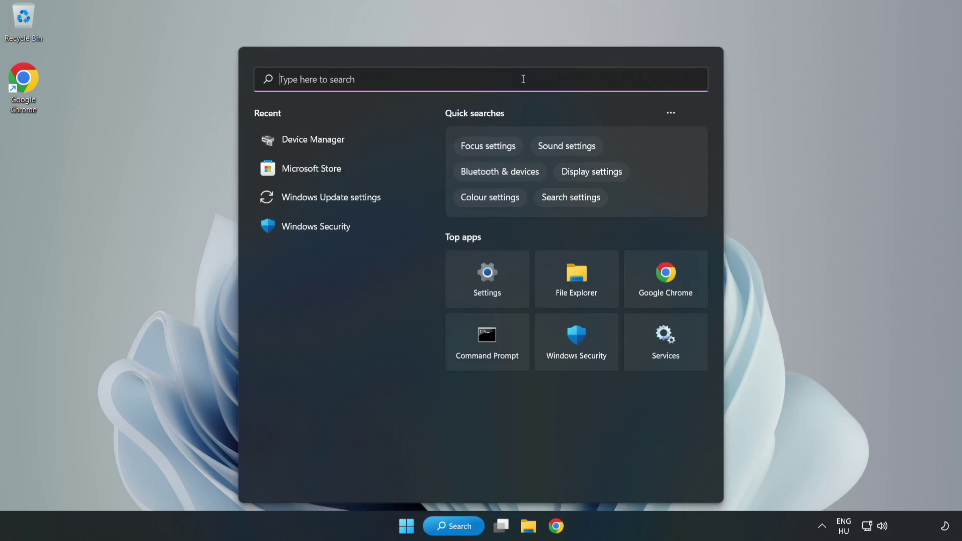
text(edit )
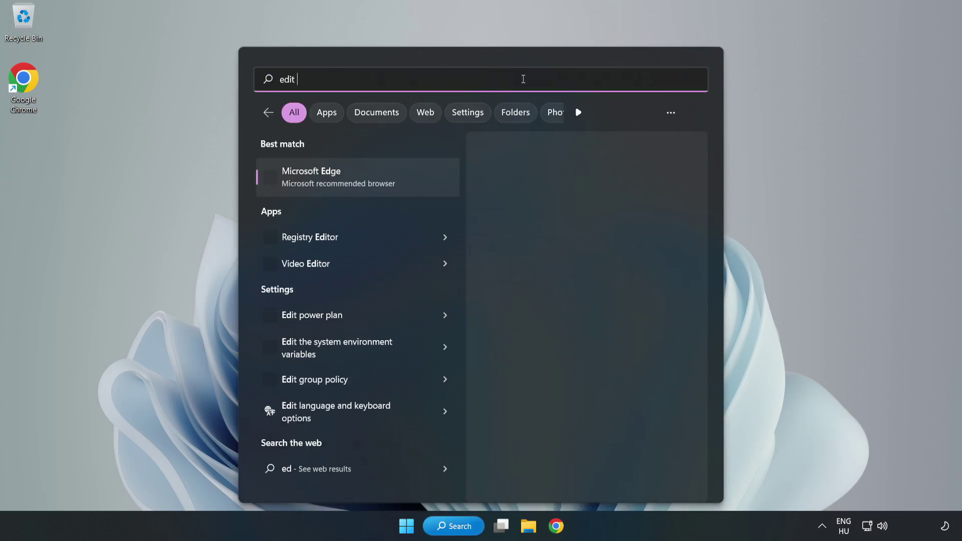
text(power pla)
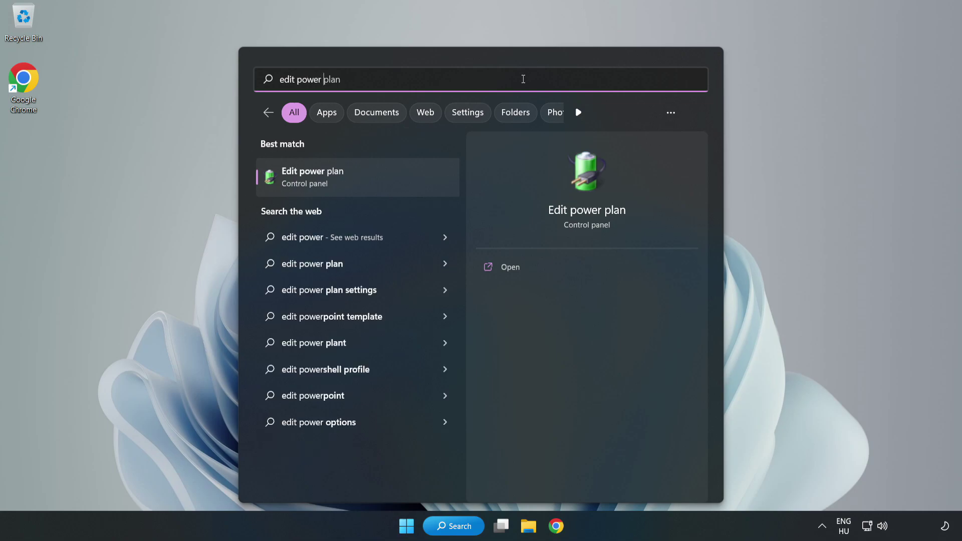
text(n)
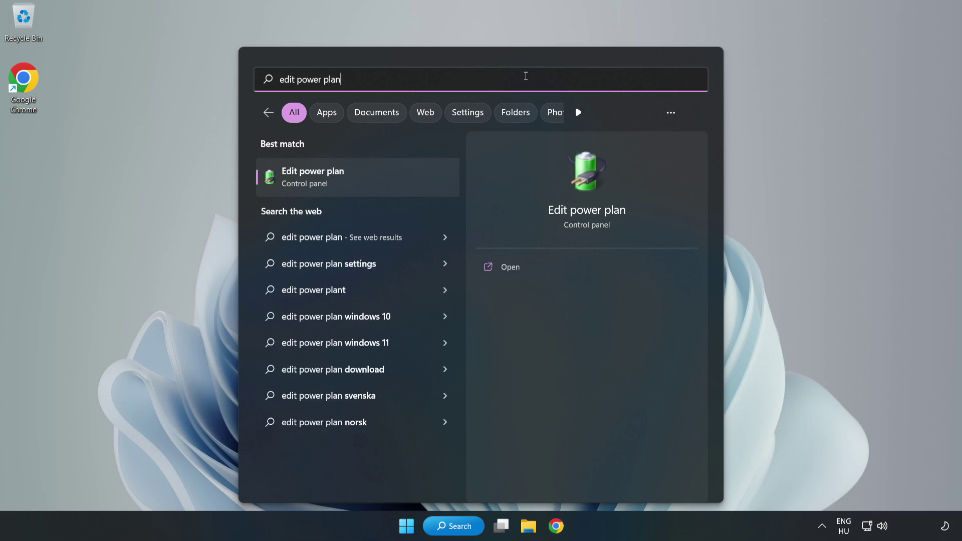
Make High performance the active power plan, then close Power Options.
click(364, 182)
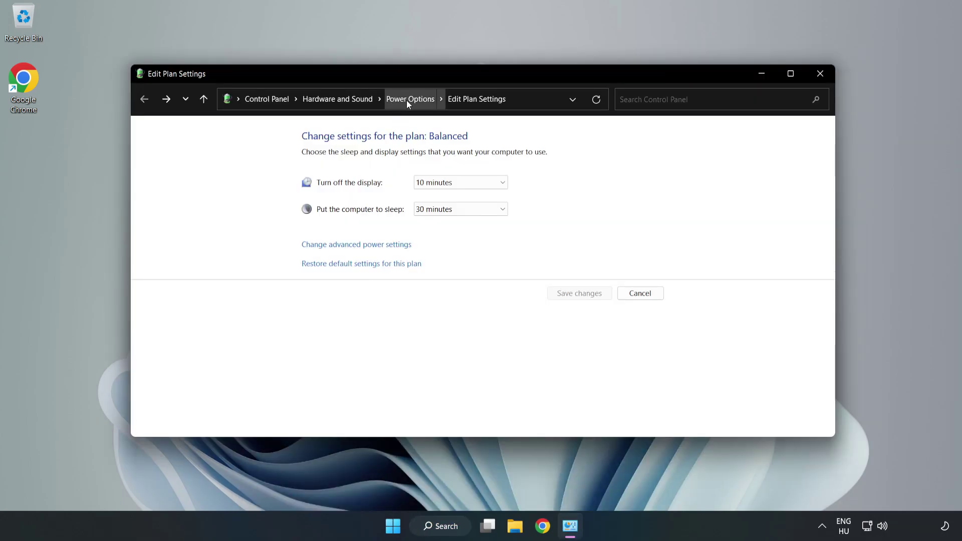
click(407, 99)
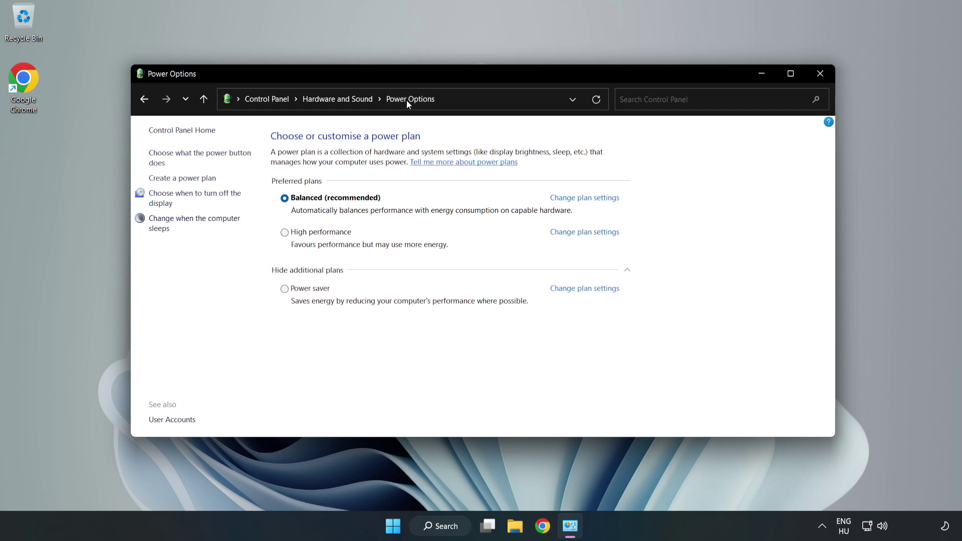
click(316, 237)
click(819, 77)
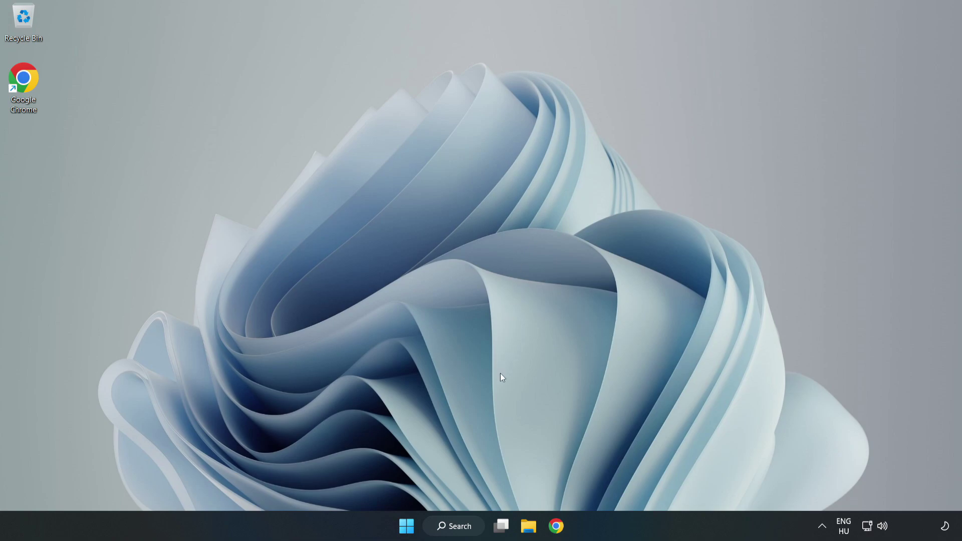
Search Windows for 'device manager'.
click(467, 527)
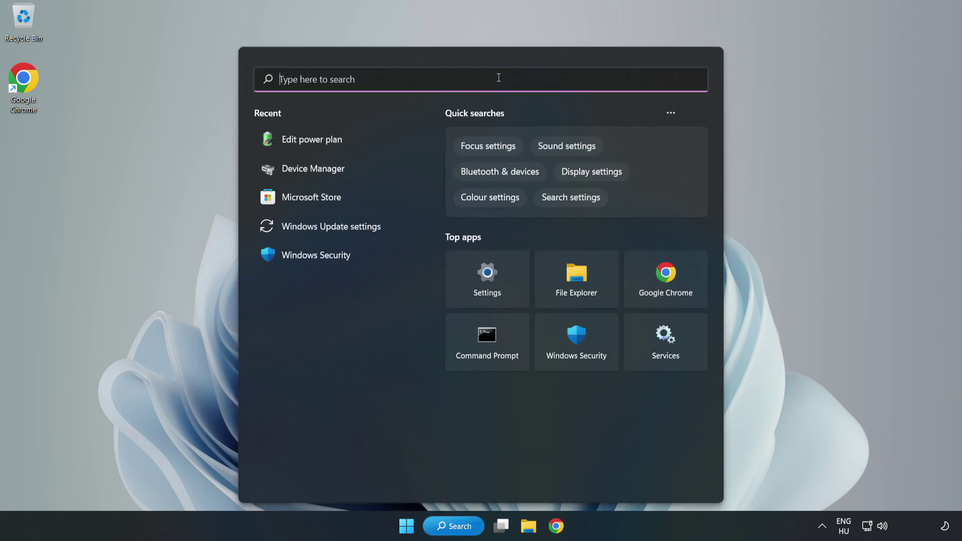
text(device mana)
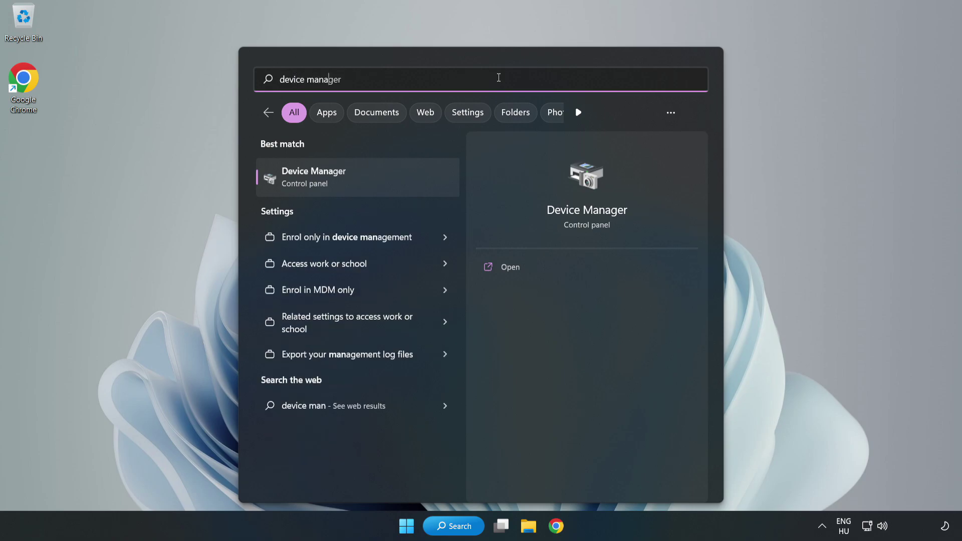
text(ger)
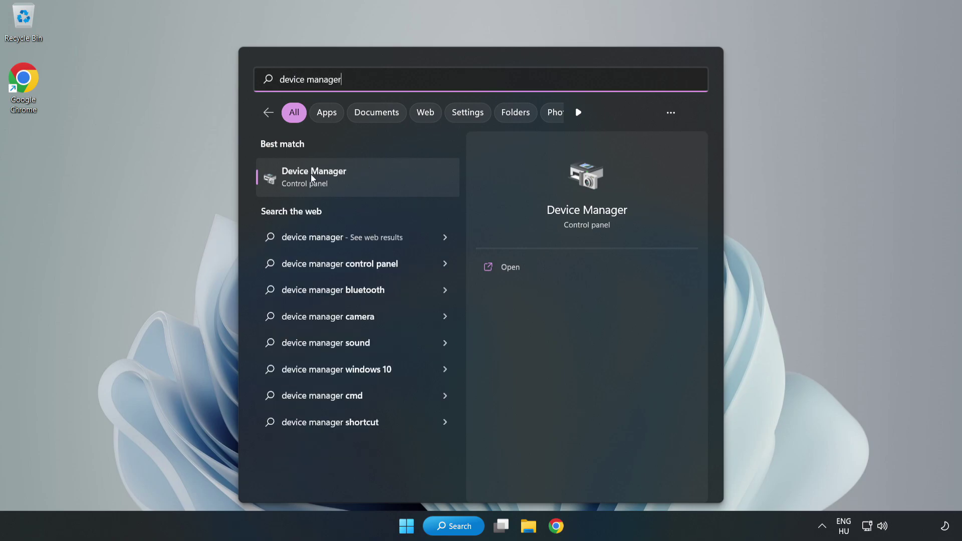
Open Device Manager, expand Display adapters and right-click the VMware SVGA 3D adapter.
click(349, 179)
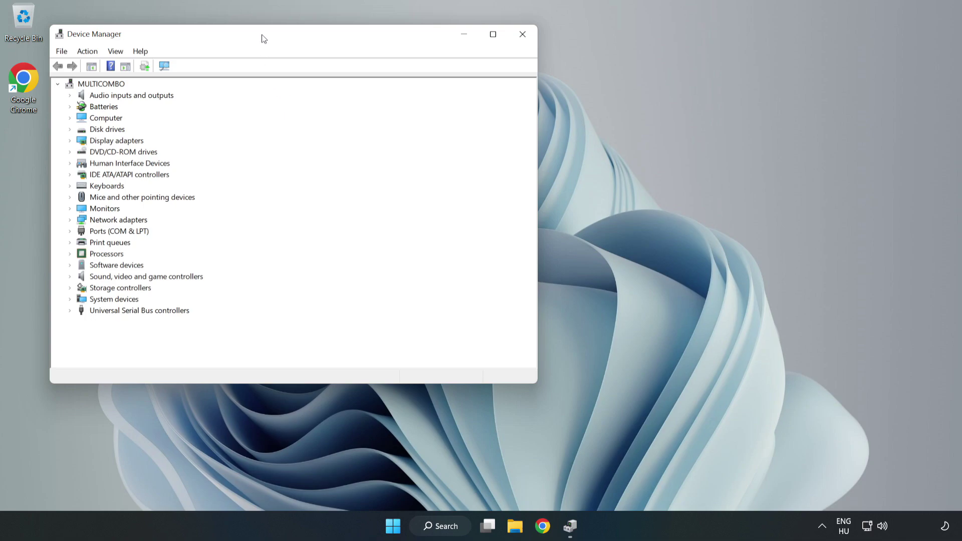
drag(262, 36, 442, 97)
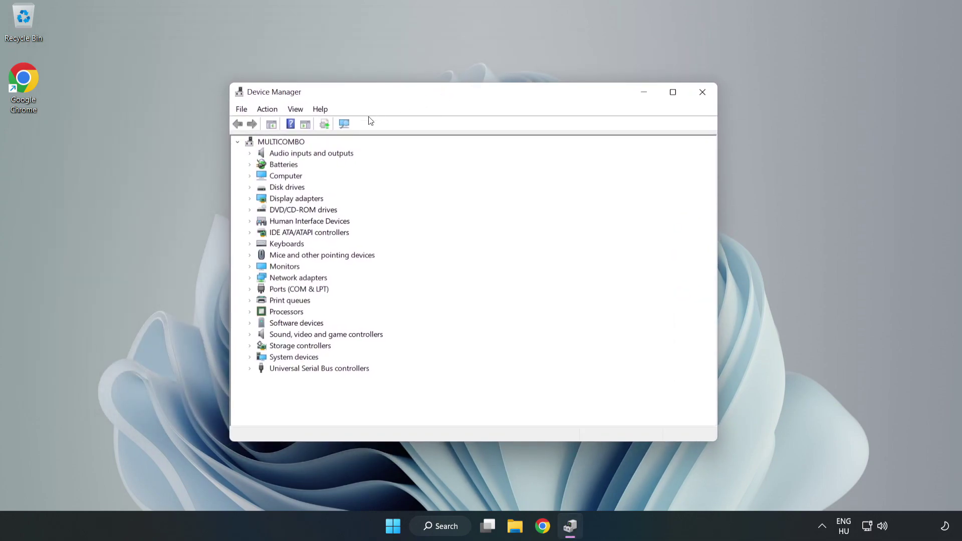
click(261, 198)
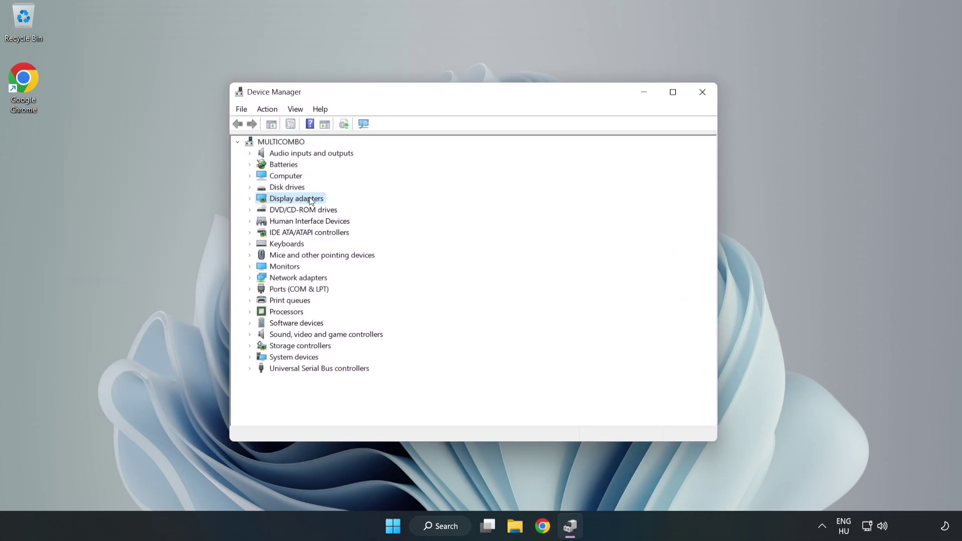
click(250, 199)
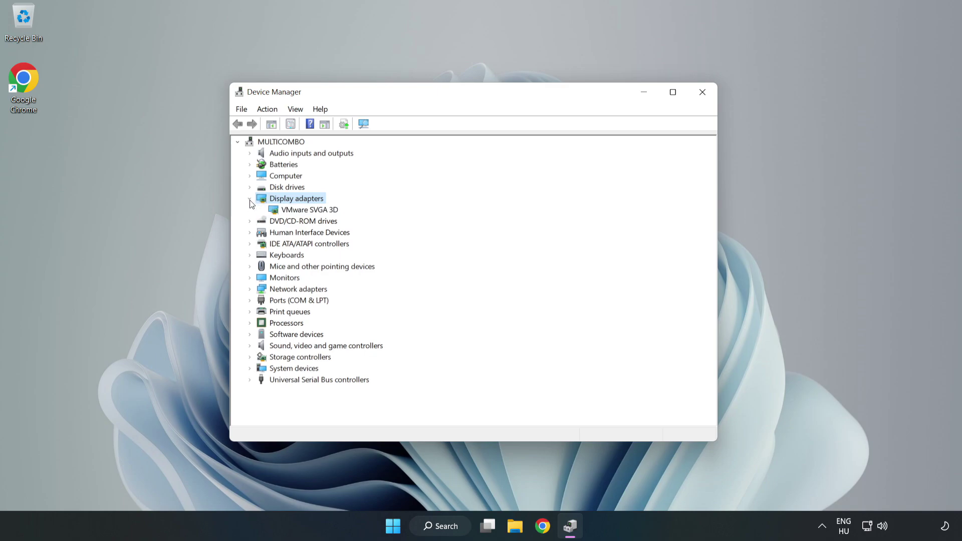
click(283, 211)
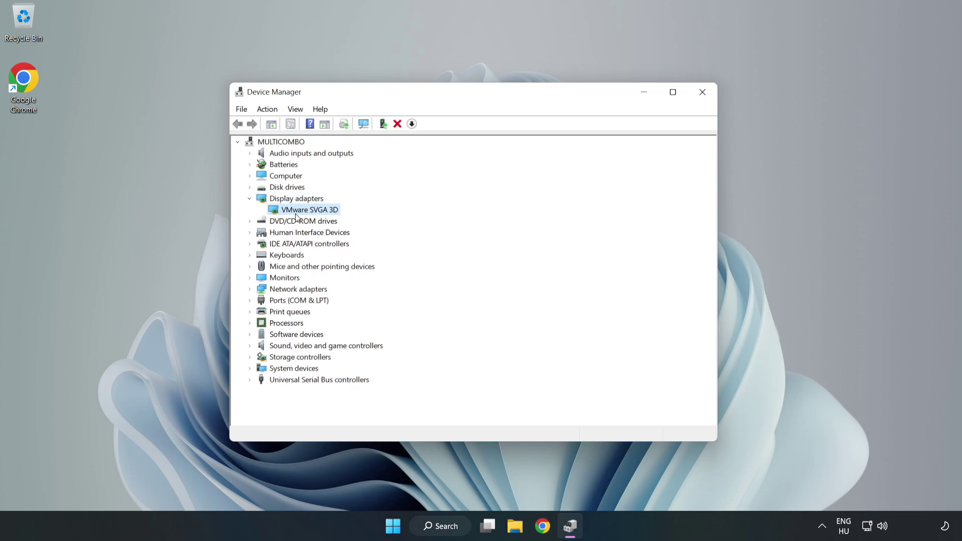
right_click(307, 213)
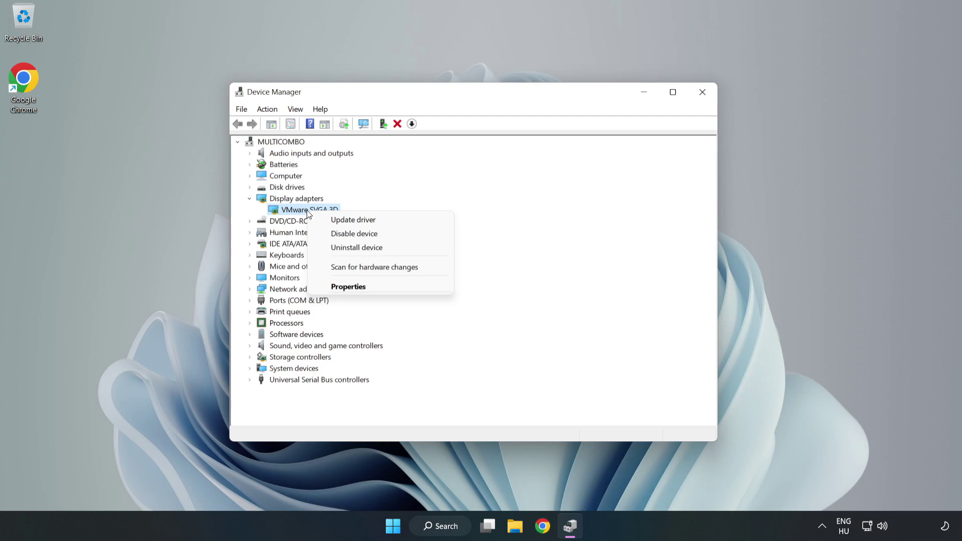
Auto-search for a newer VMware SVGA 3D driver, dismiss the 'best driver installed' result, and close Device Manager.
click(362, 221)
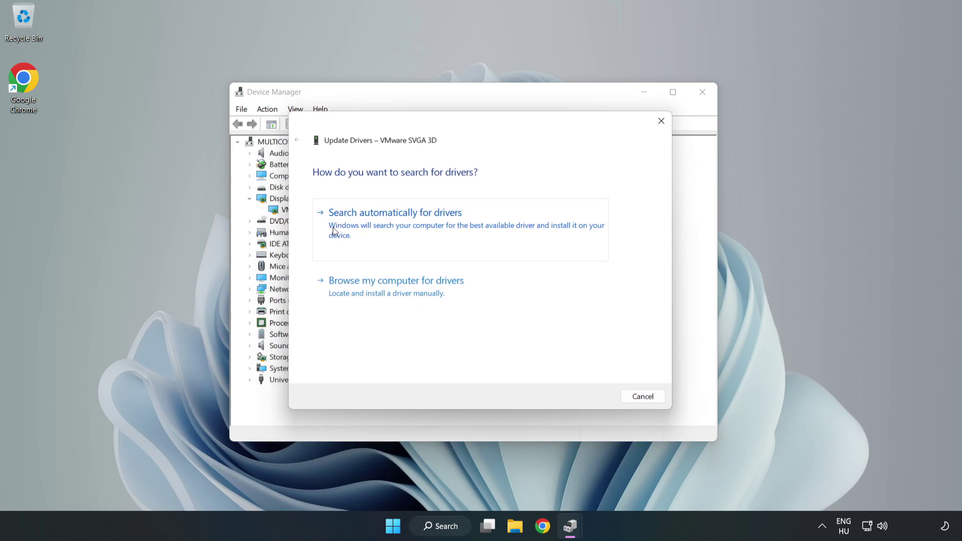
click(397, 227)
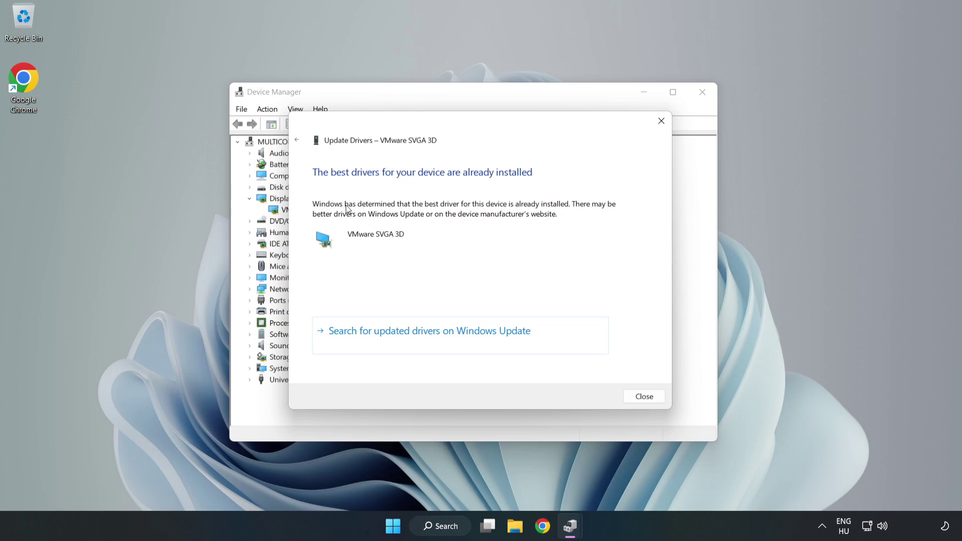
click(649, 399)
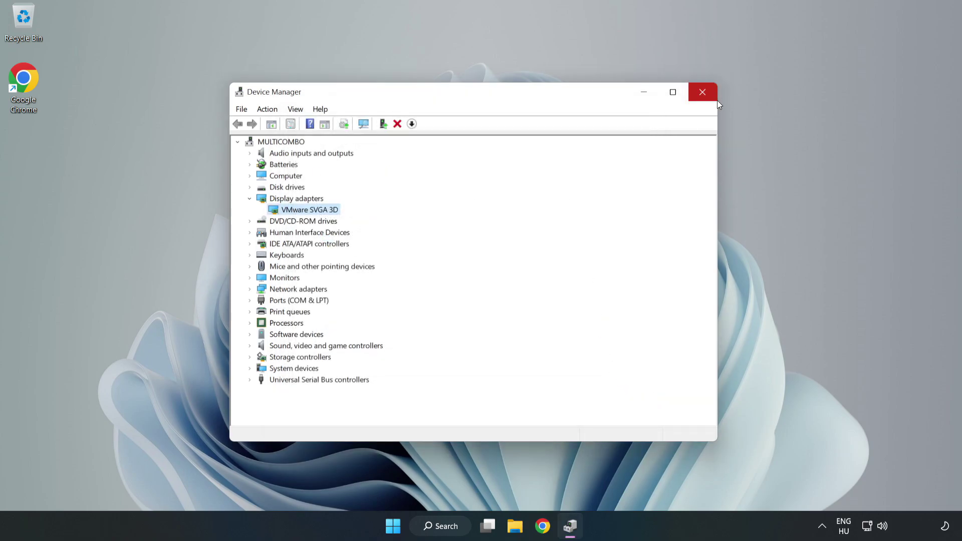
click(704, 93)
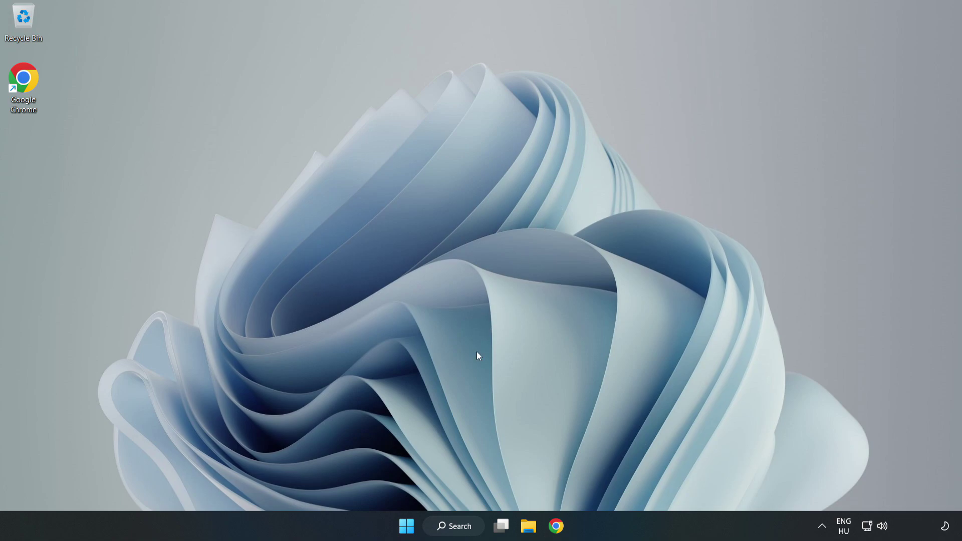
Search for 'game mode' and open the Game Mode settings page.
click(466, 528)
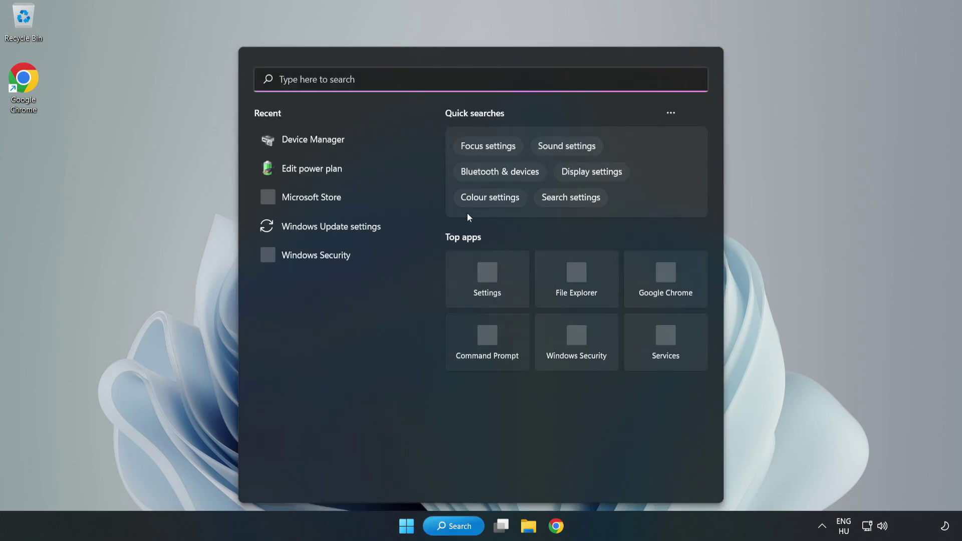
text(game mode)
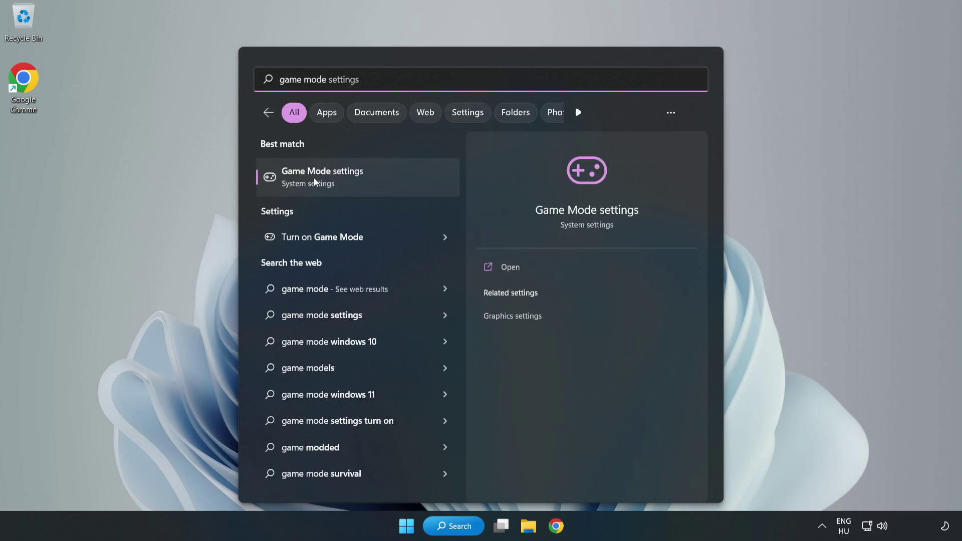
click(344, 180)
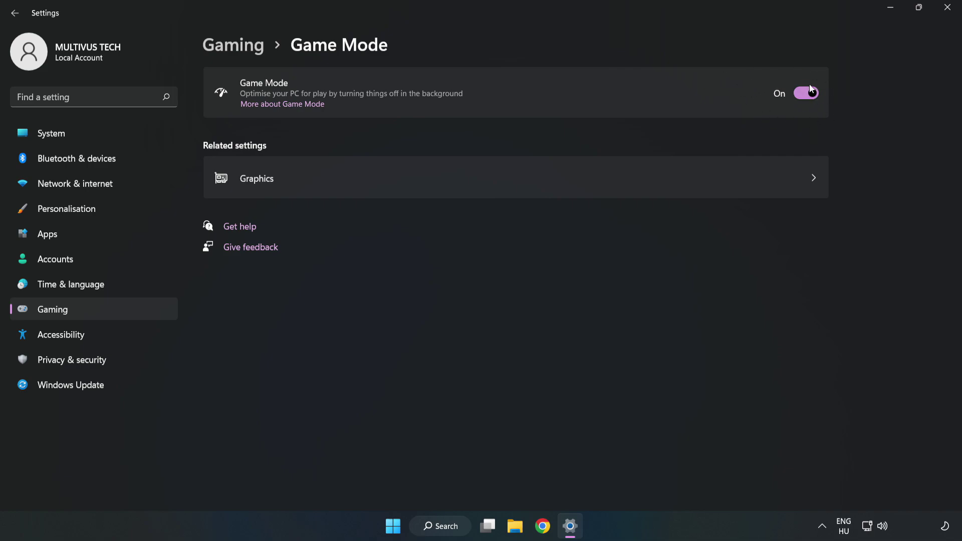
Under Gaming > Xbox Game Bar, turn off 'Open Xbox Game Bar using this button on a controller'.
click(245, 51)
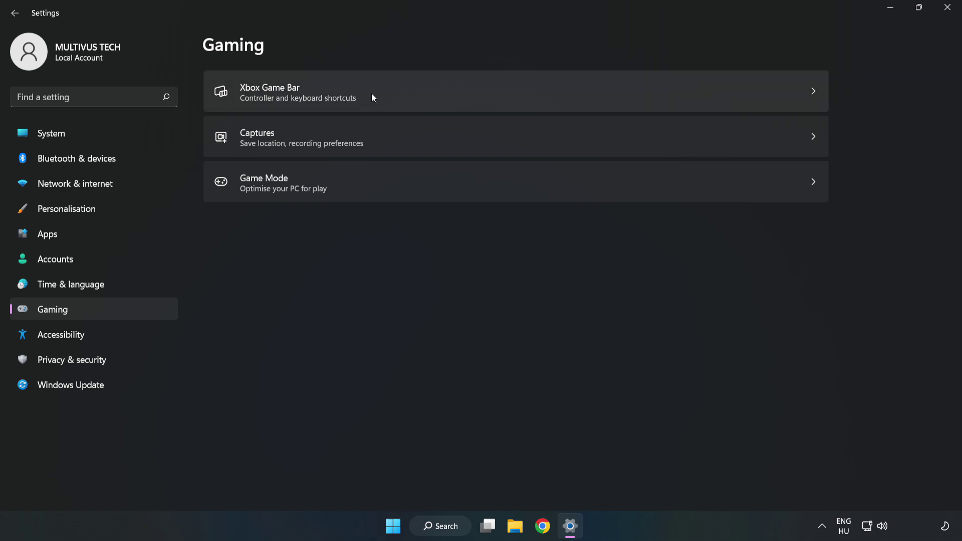
click(407, 91)
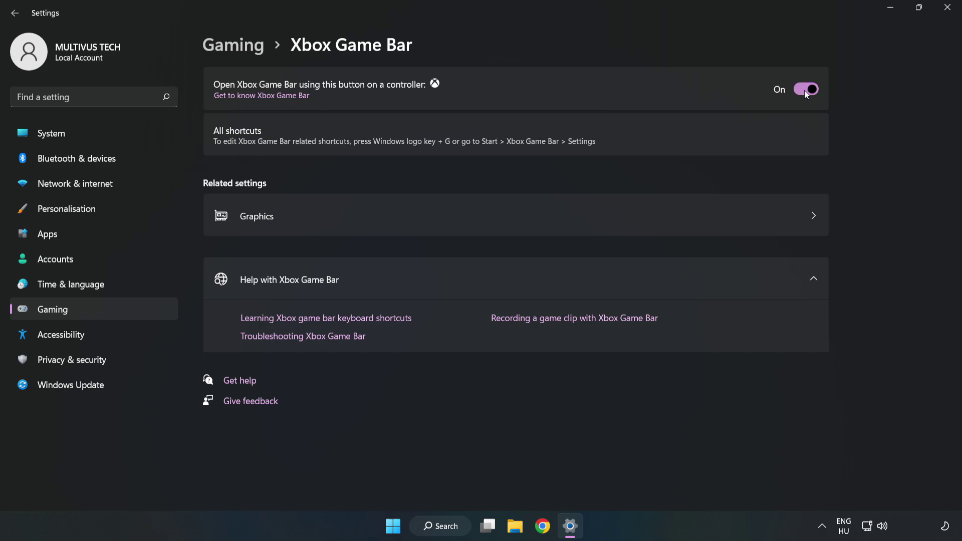
click(805, 92)
Close Settings and launch Task Manager from the Start button's right-click menu.
click(949, 16)
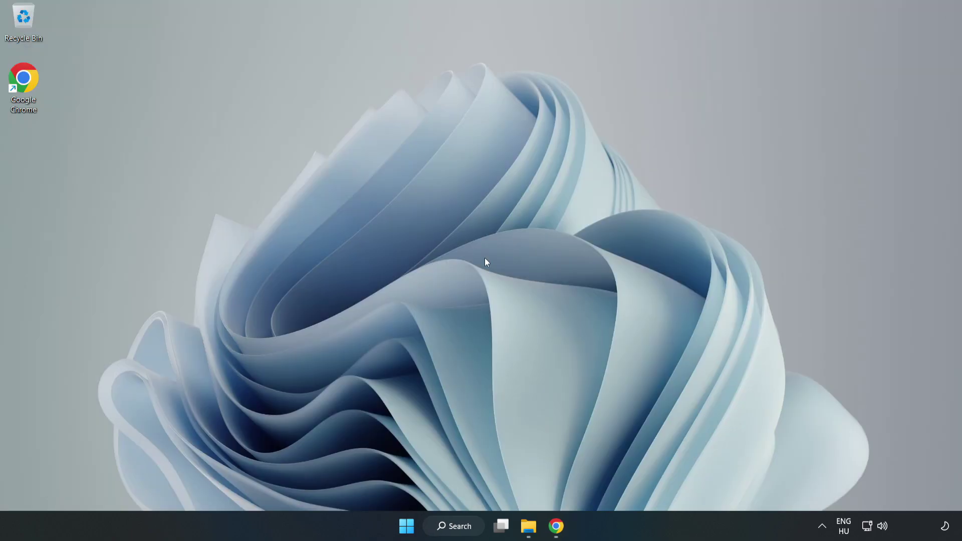
right_click(409, 529)
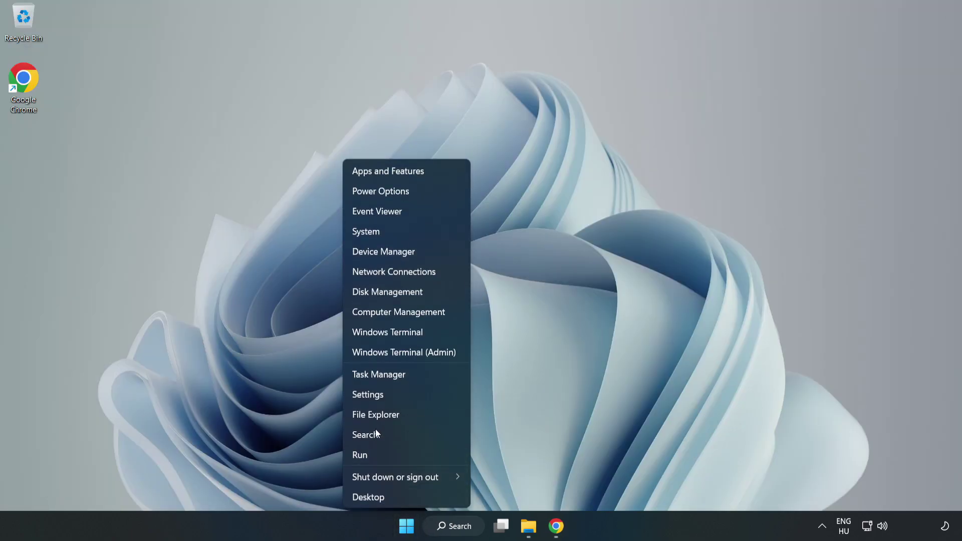
click(421, 374)
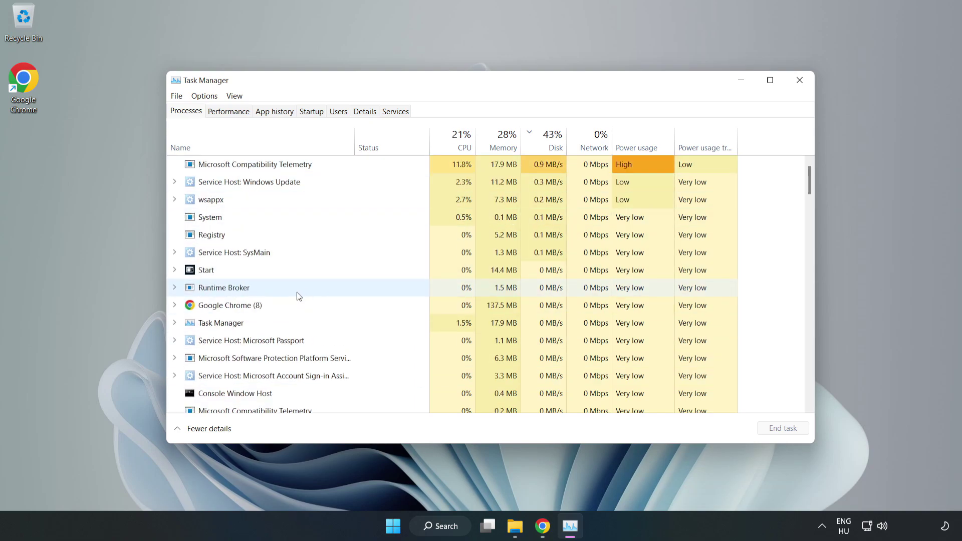
End the Google Chrome (8) process group in Task Manager.
click(258, 305)
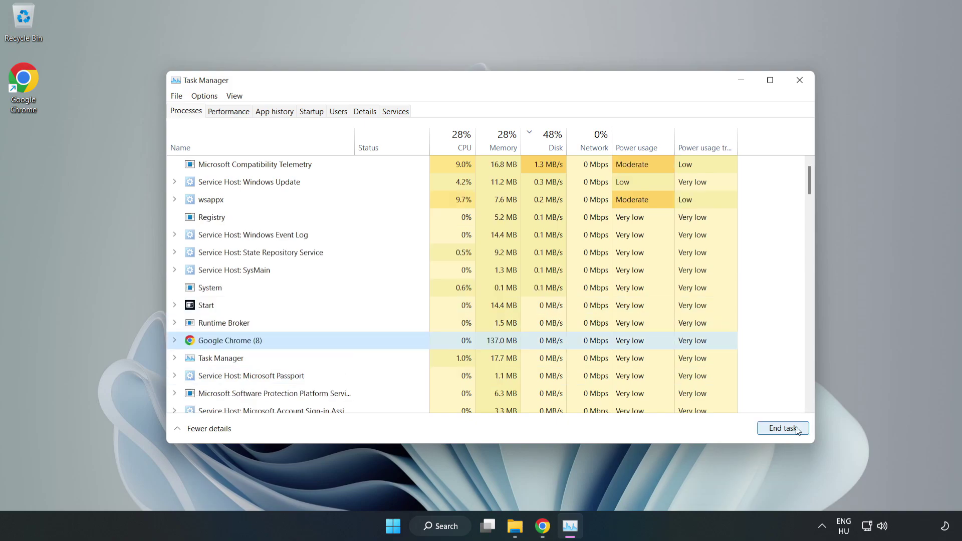
click(778, 431)
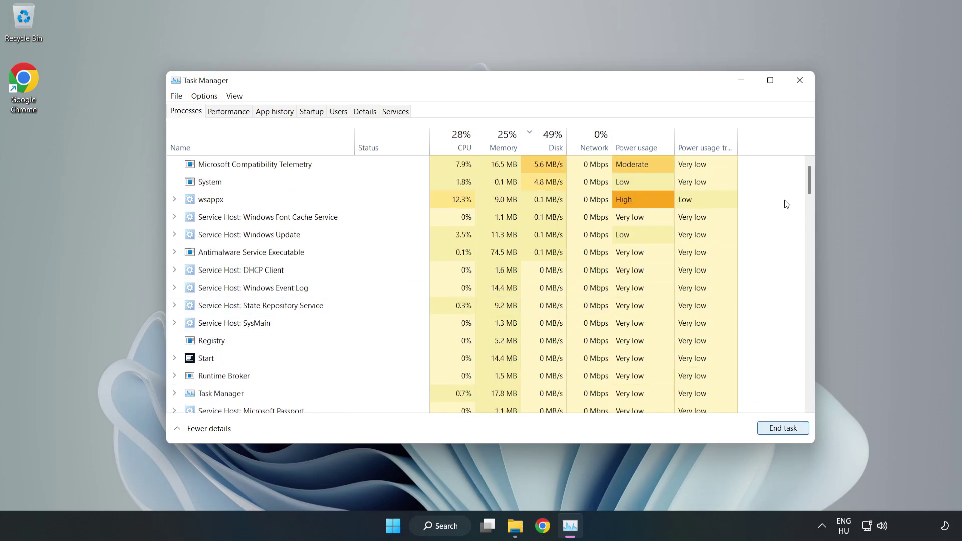
mouse_move(813, 182)
mouse_down()
mouse_move(811, 344)
mouse_move(796, 187)
mouse_up()
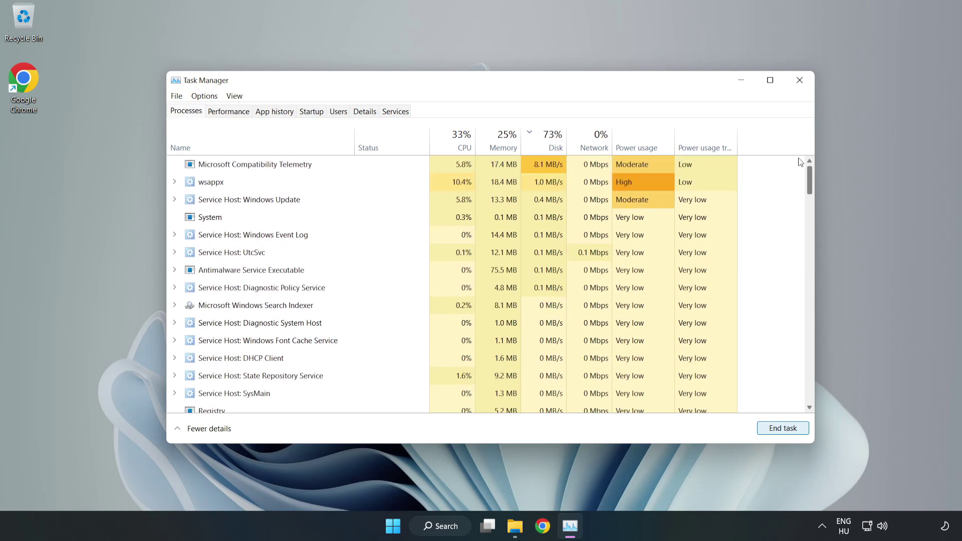
Switch Task Manager to the Startup tab.
click(311, 111)
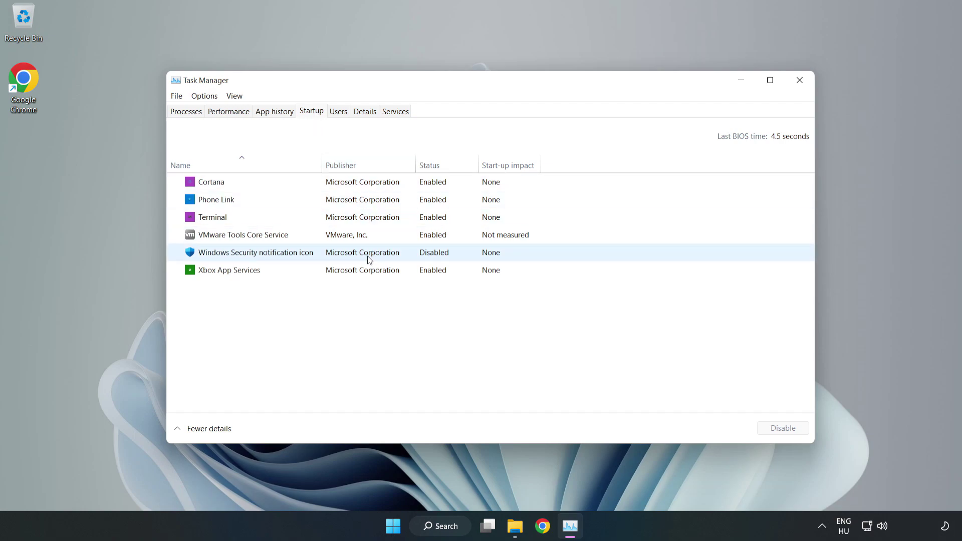
Disable Cortana, Phone Link, Terminal and Xbox App Services in the Startup list, leaving only VMware Tools Core Service enabled.
click(362, 182)
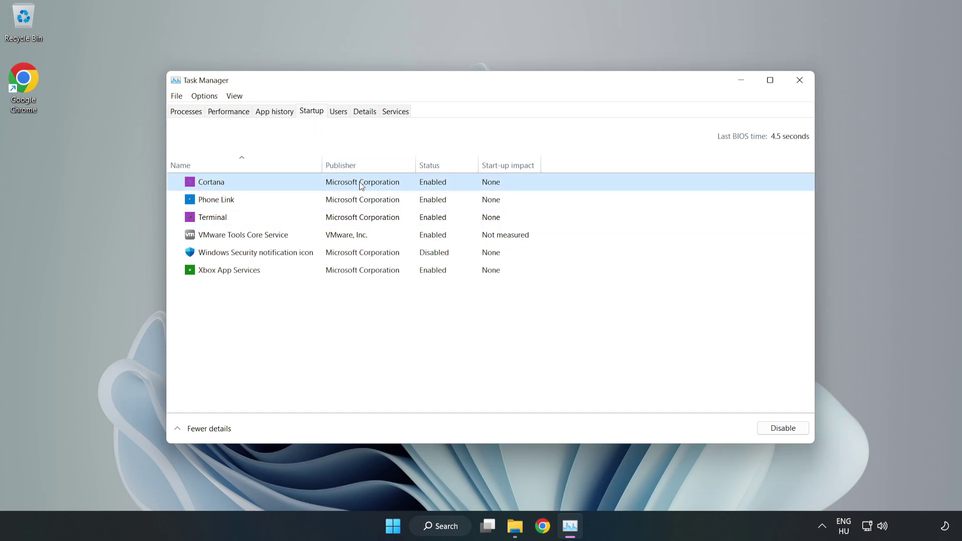
click(773, 434)
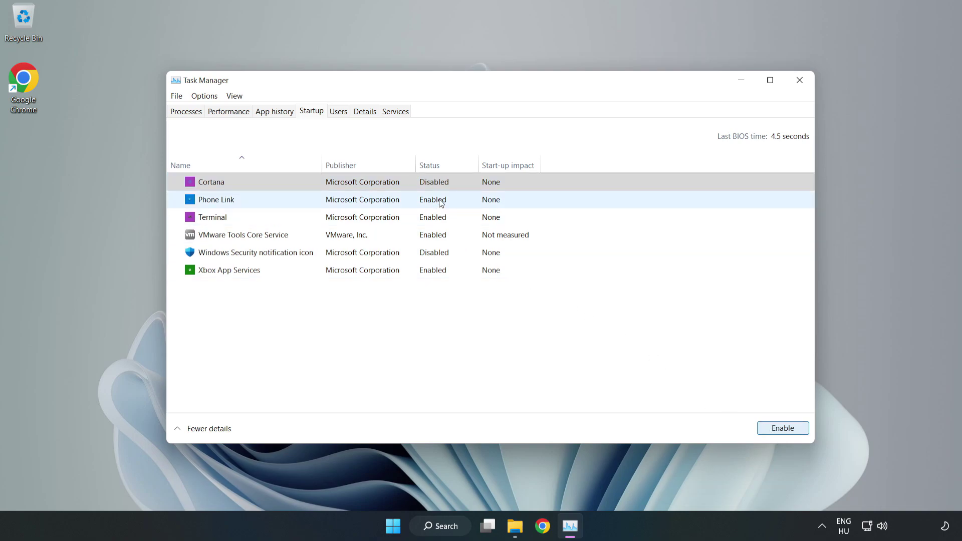
click(441, 202)
click(778, 431)
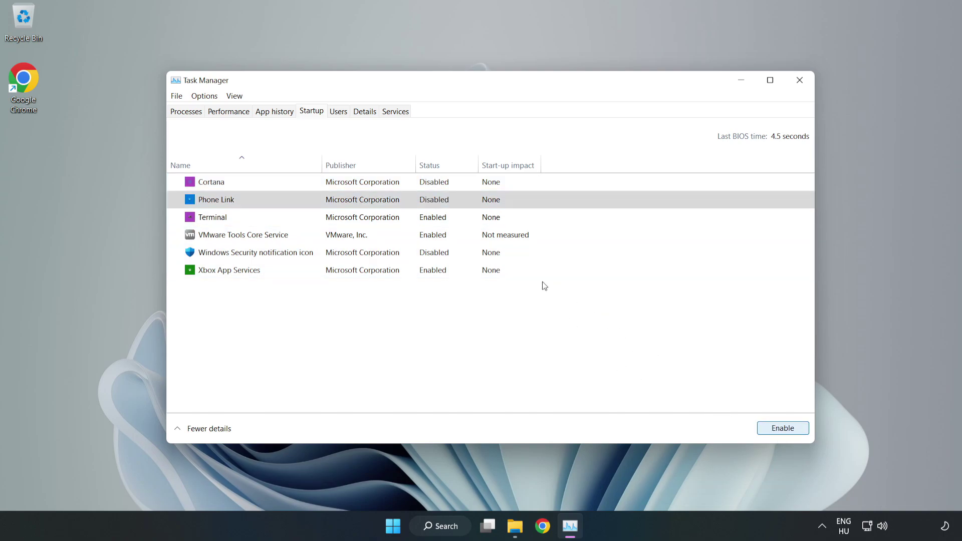
click(443, 221)
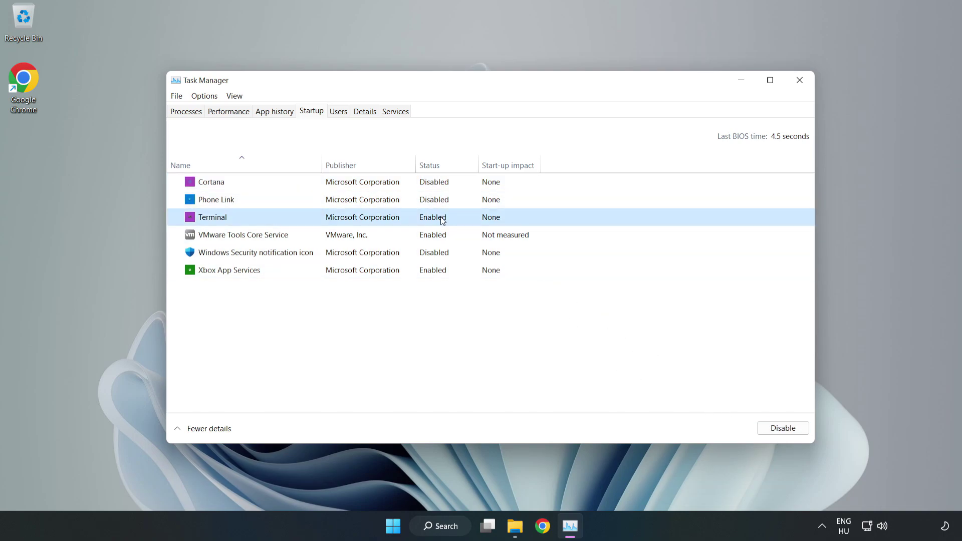
click(787, 431)
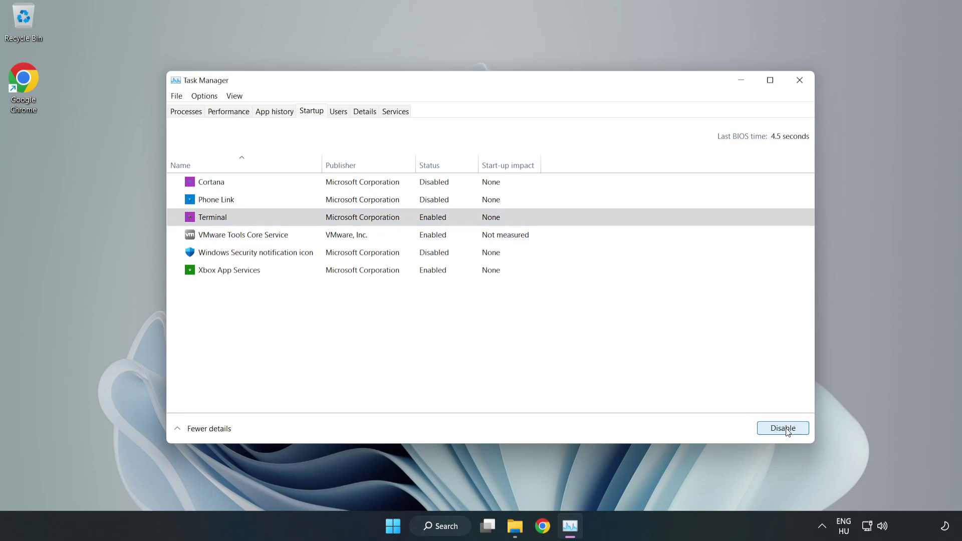
click(331, 272)
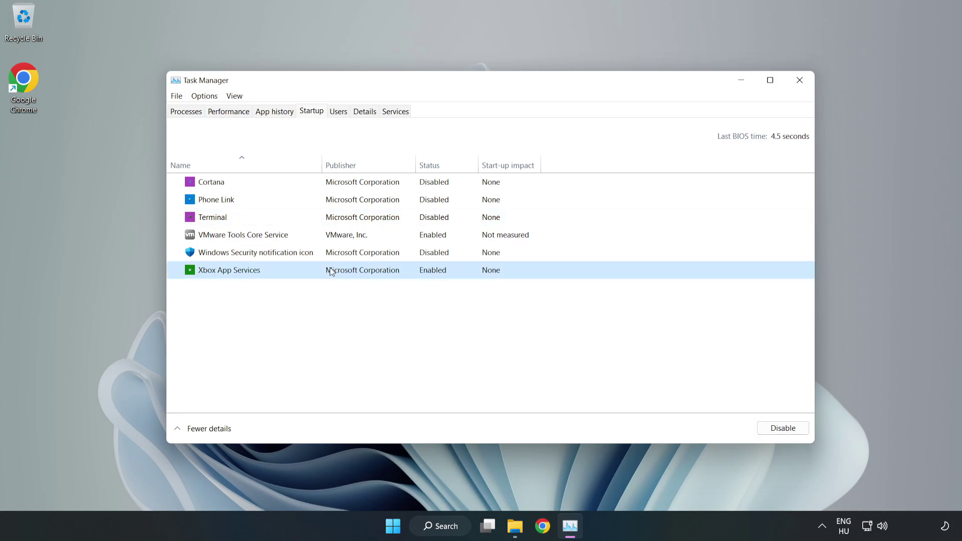
click(766, 431)
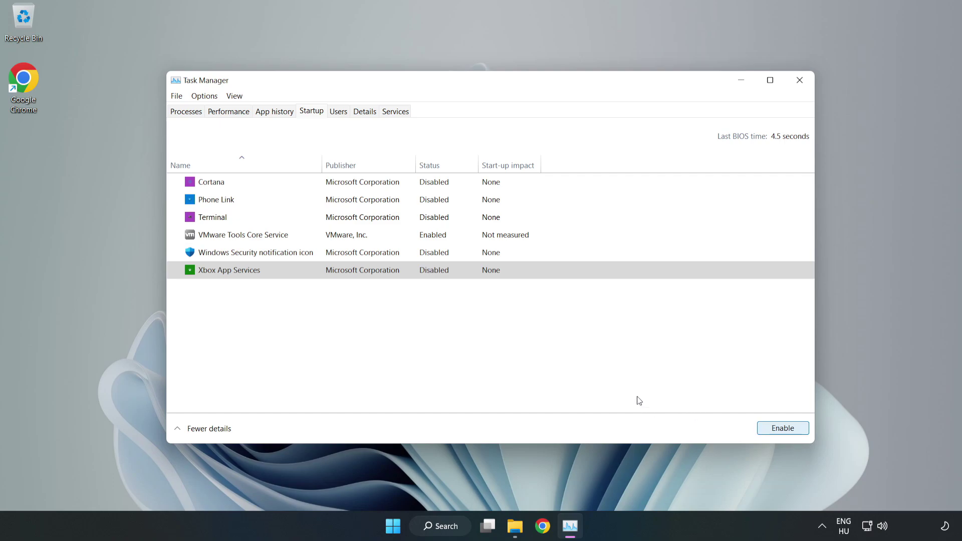
Close Task Manager and run a Windows Update check, which reports You're up to date.
click(799, 84)
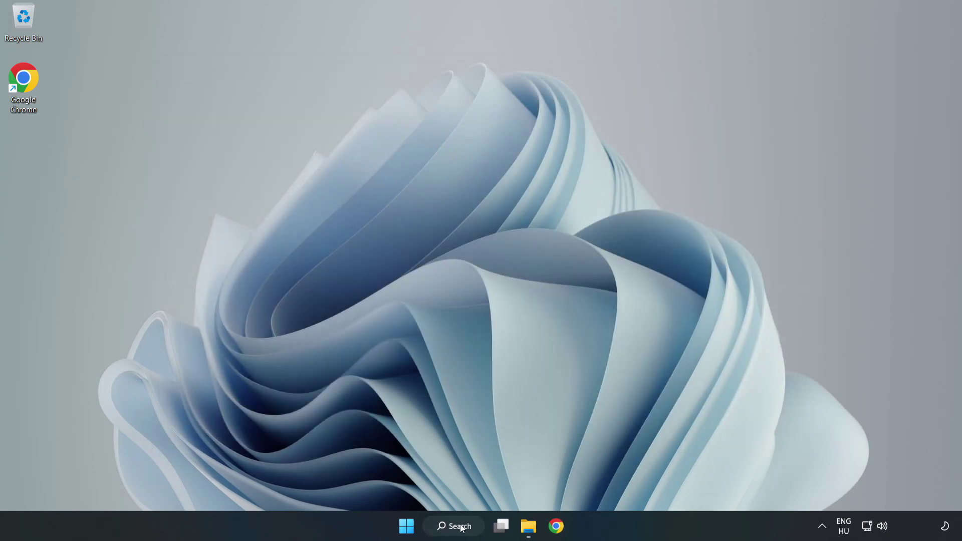
click(459, 528)
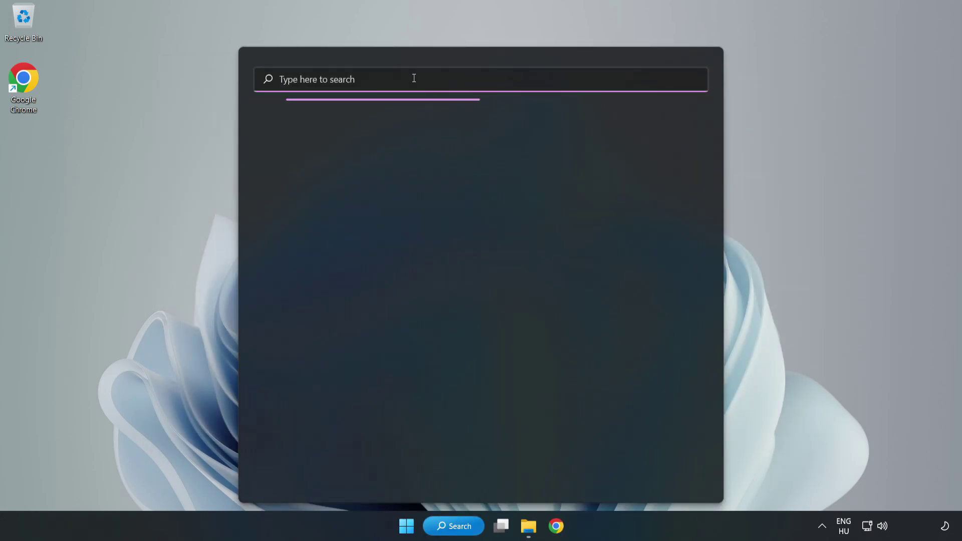
text(update)
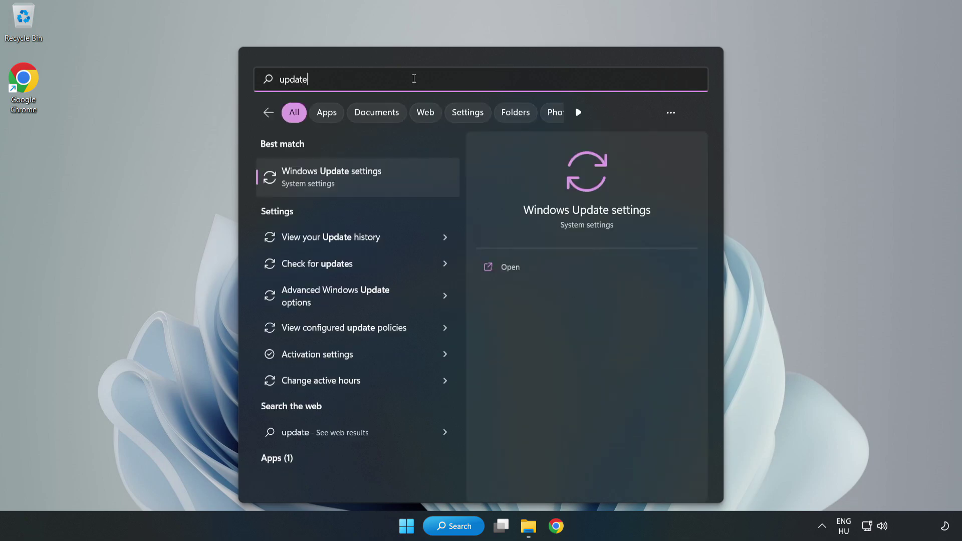
click(392, 187)
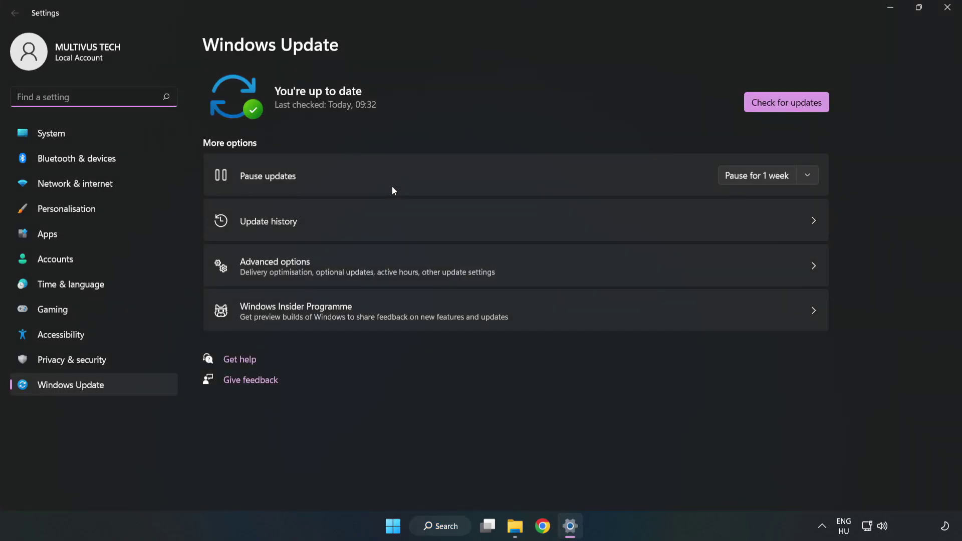
click(773, 107)
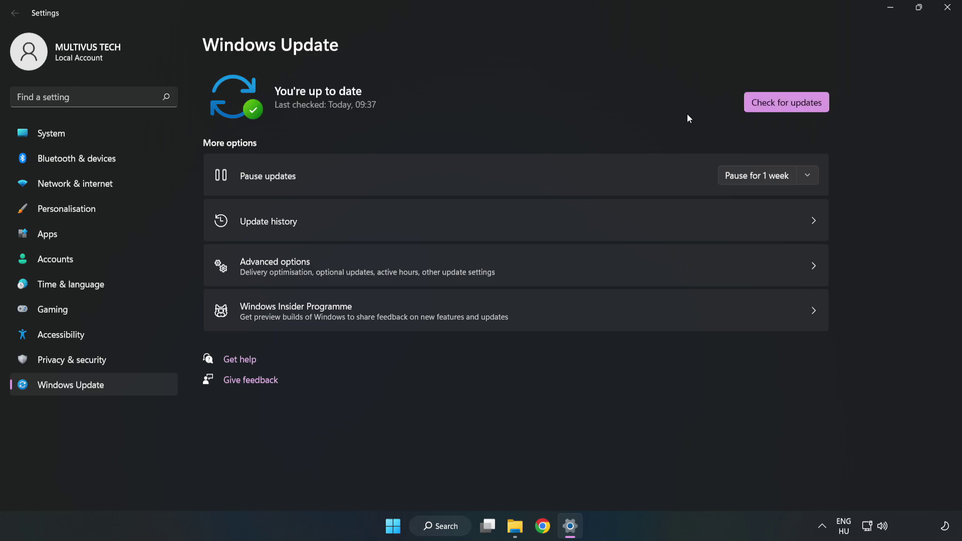
Close Settings, launch regedit and expand HKEY_CURRENT_USER > System in Registry Editor.
click(944, 13)
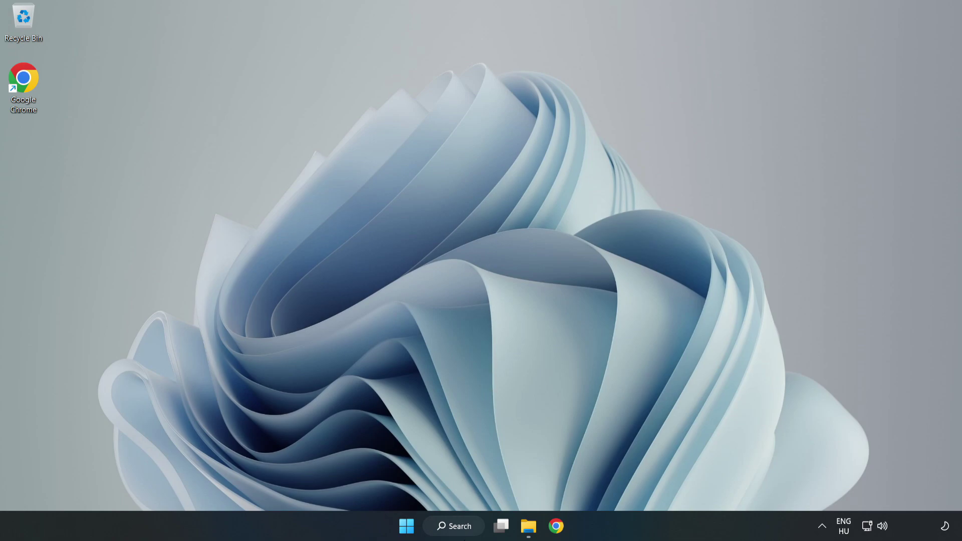
click(470, 532)
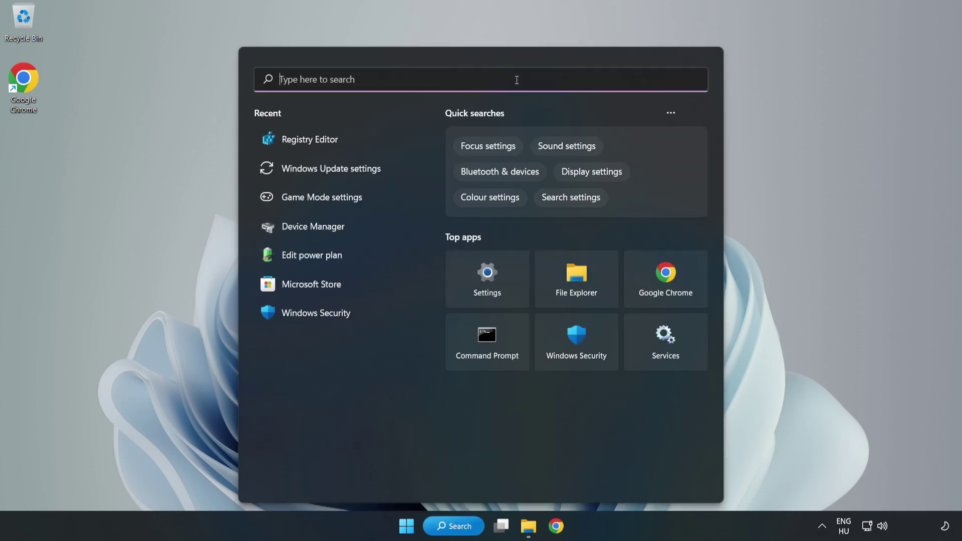
text(regedit)
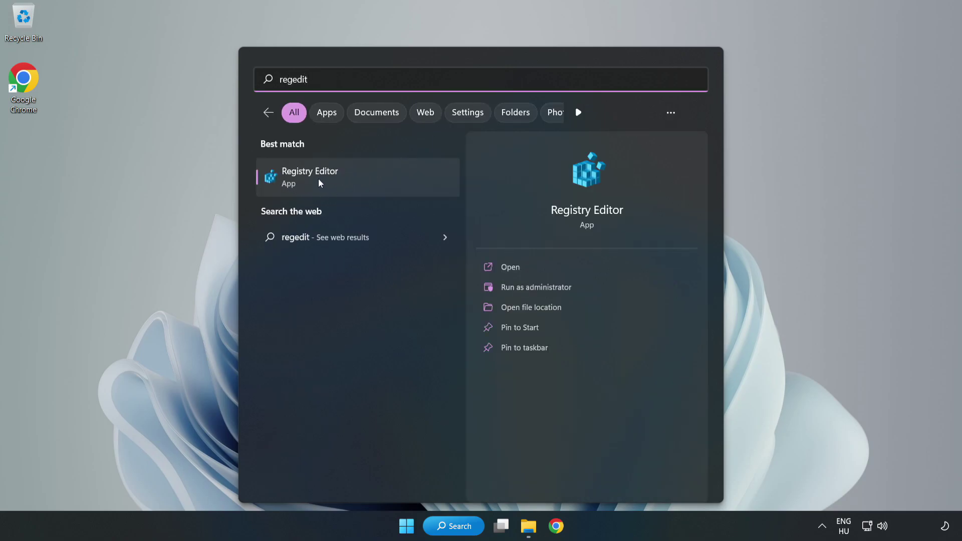
click(367, 178)
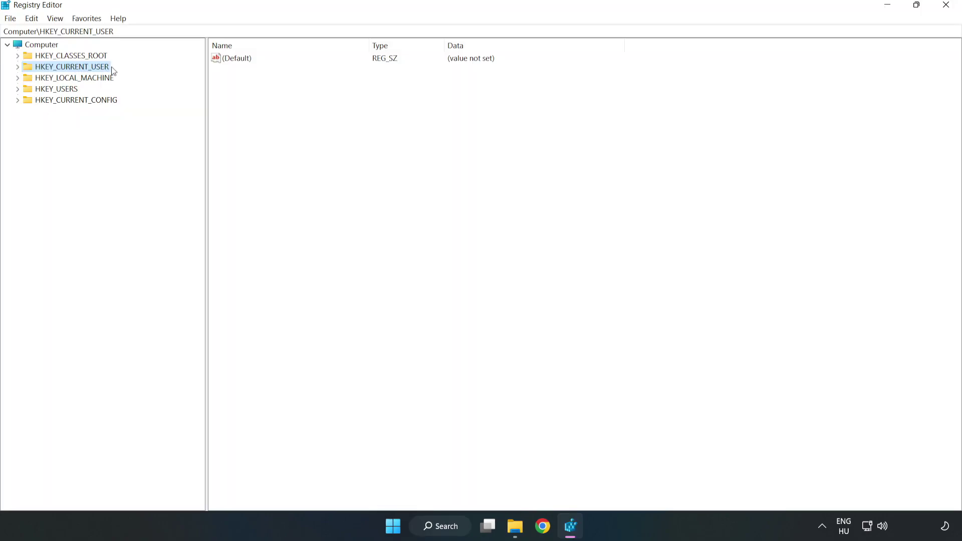
click(19, 69)
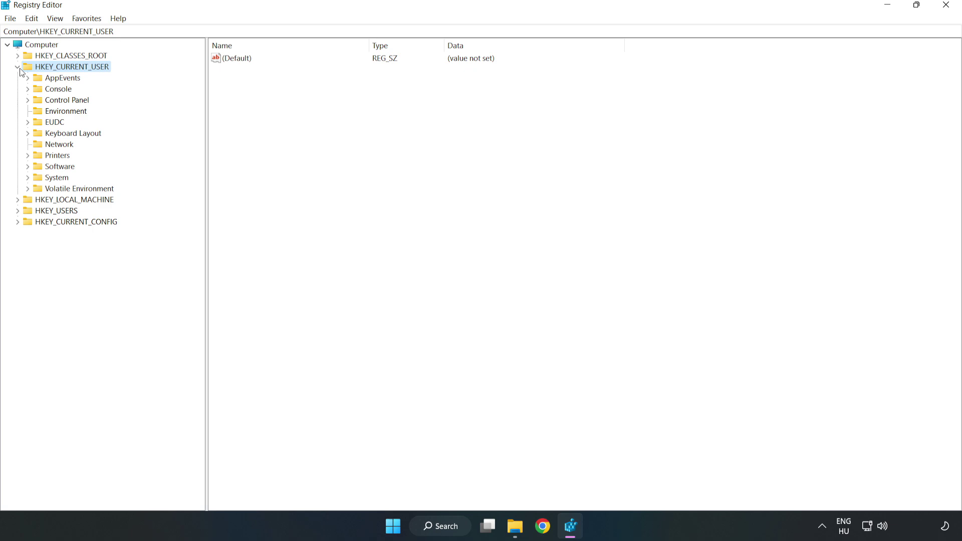
click(27, 179)
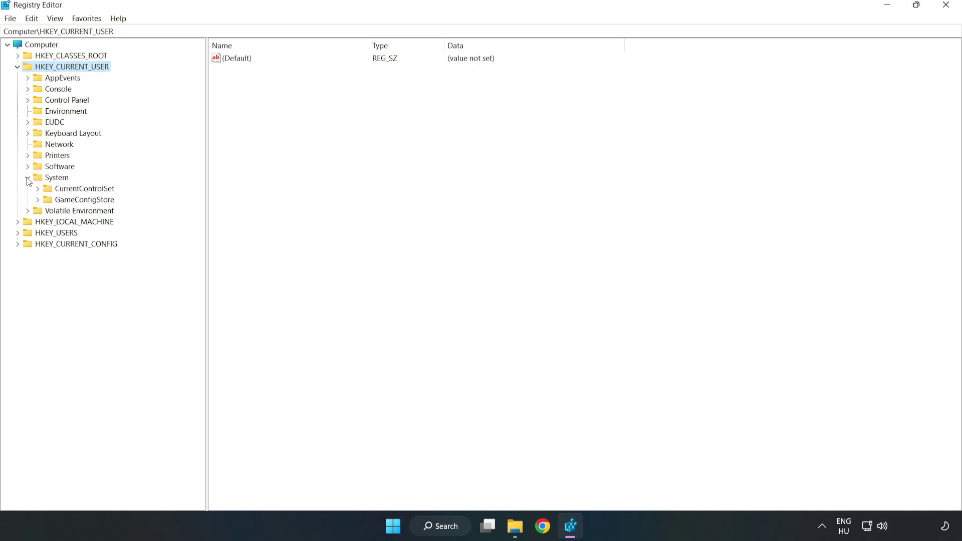
In GameConfigStore, change GameDVR_Enabled's value data from 1 to 0.
click(81, 201)
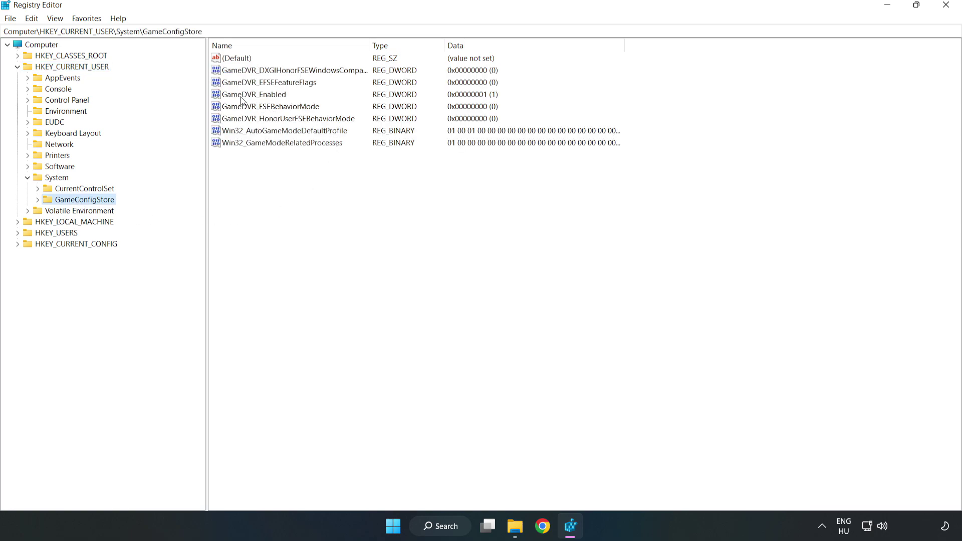
click(218, 98)
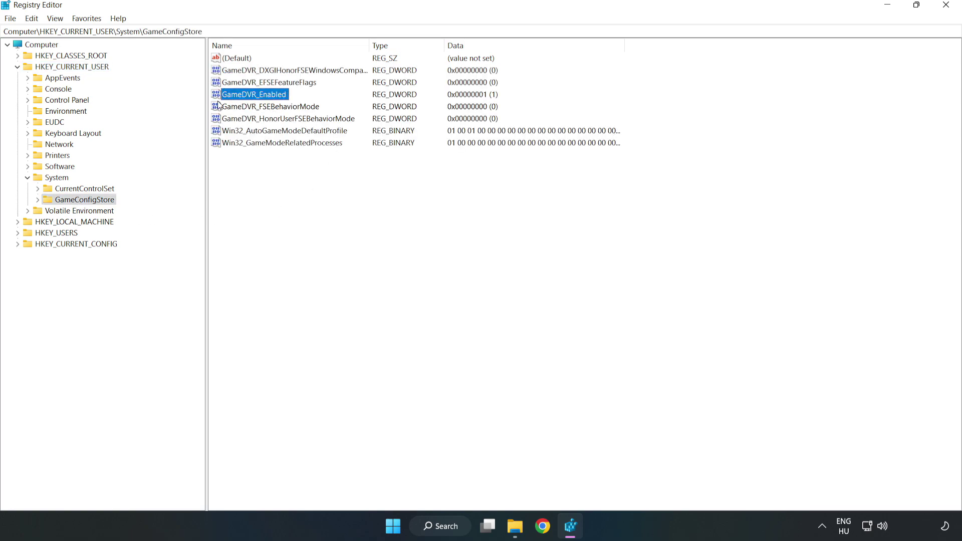
right_click(263, 99)
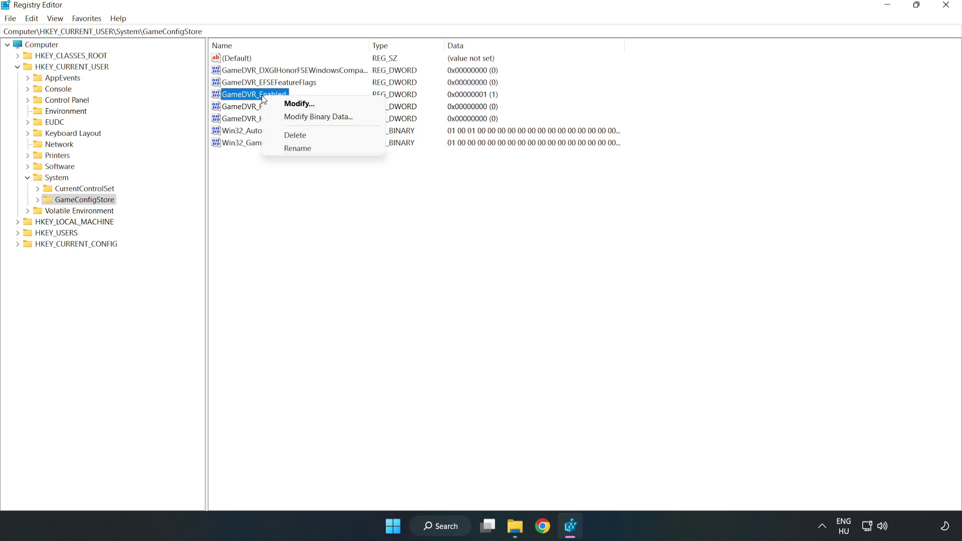
click(306, 104)
drag(191, 70, 540, 207)
click(403, 261)
drag(404, 261, 334, 250)
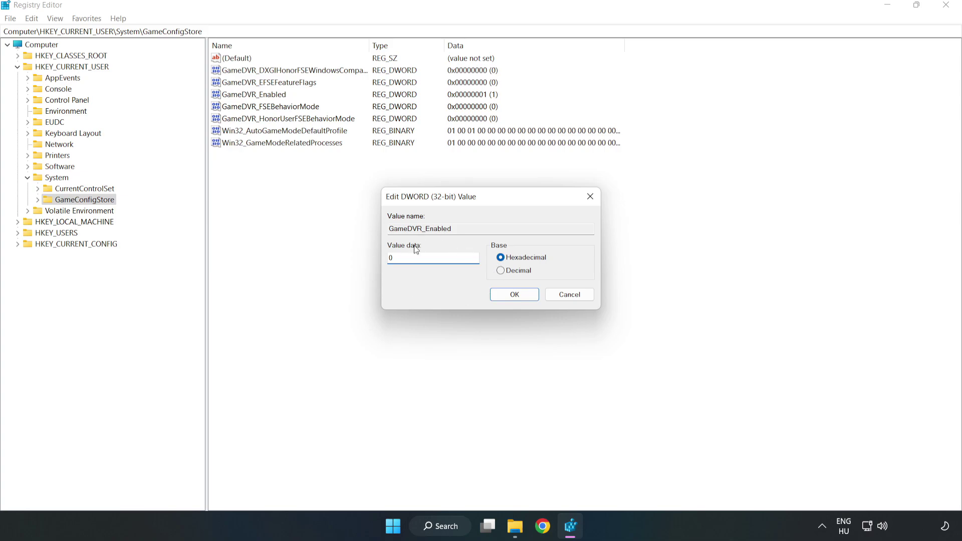
click(514, 296)
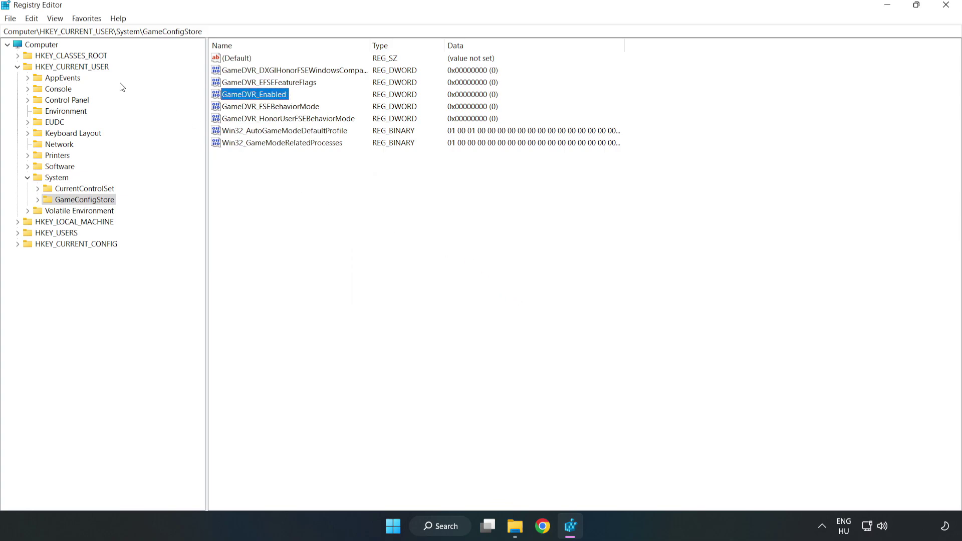
Collapse HKEY_CURRENT_USER and expand HKEY_LOCAL_MACHINE > SOFTWARE > Microsoft > PolicyManager > default > ApplicationManagement.
click(17, 67)
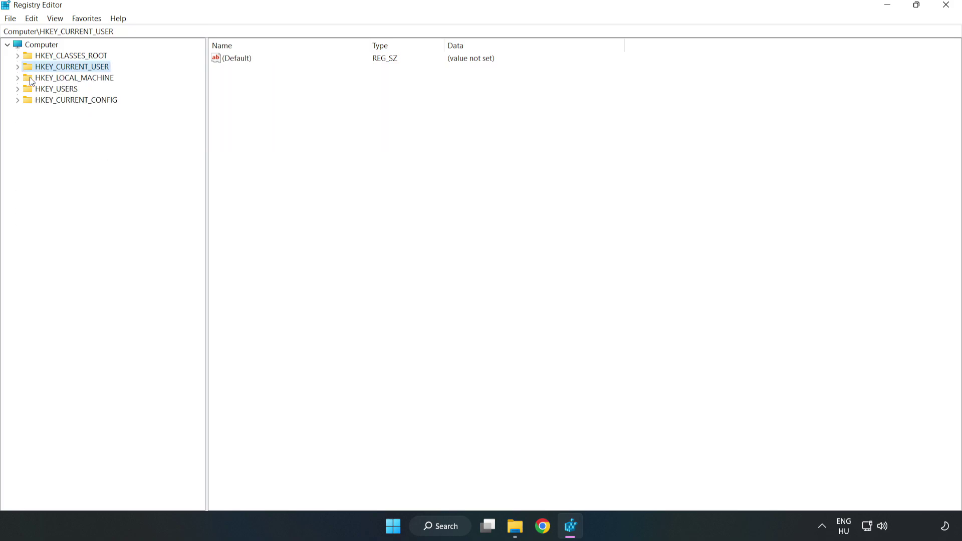
double_click(23, 79)
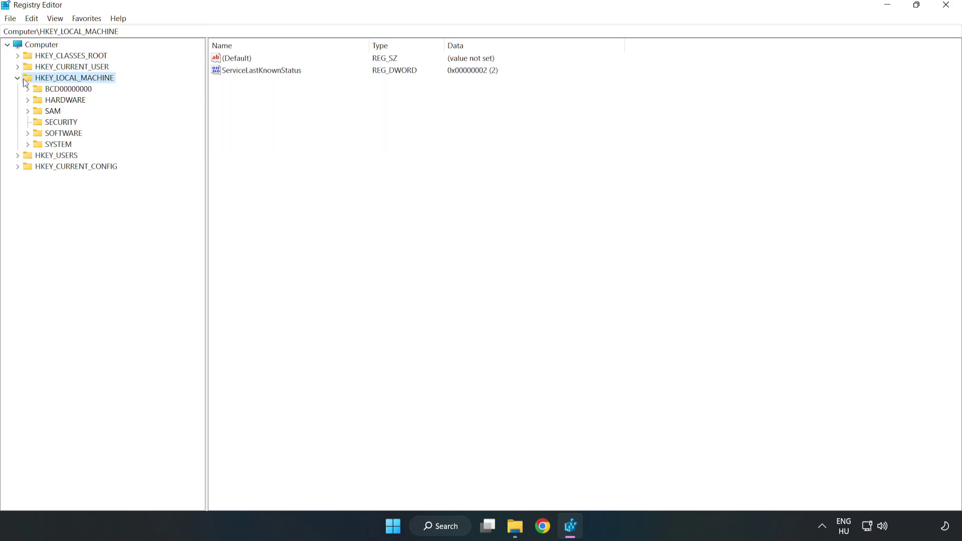
click(28, 133)
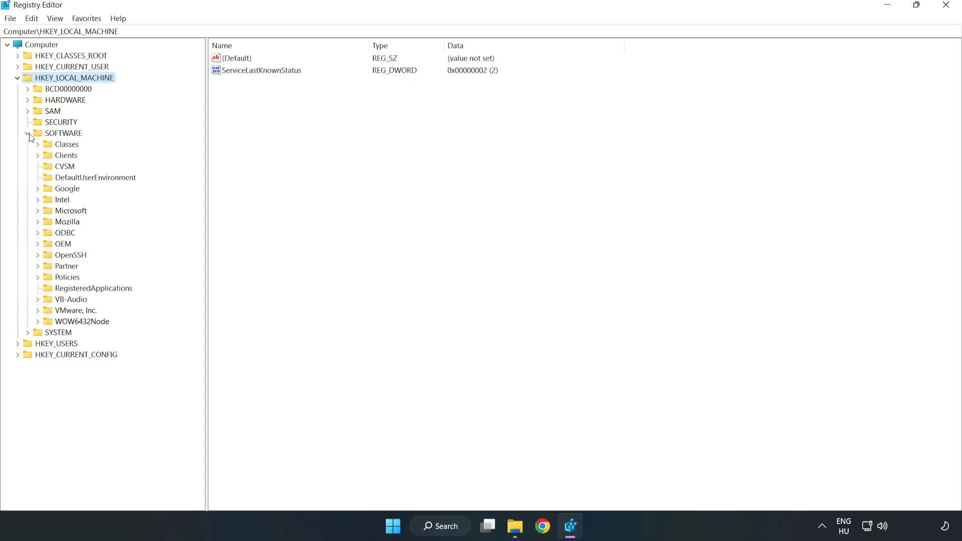
click(38, 212)
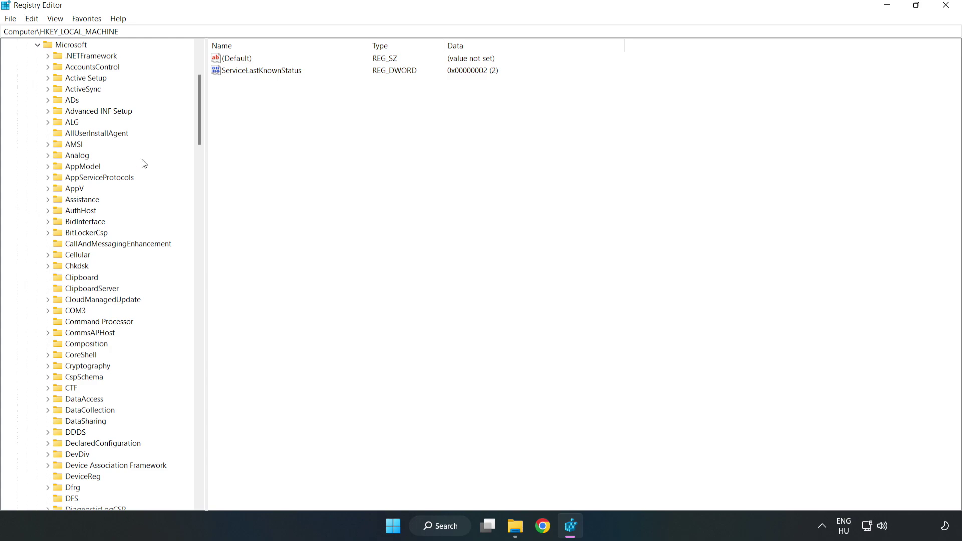
drag(197, 128, 218, 354)
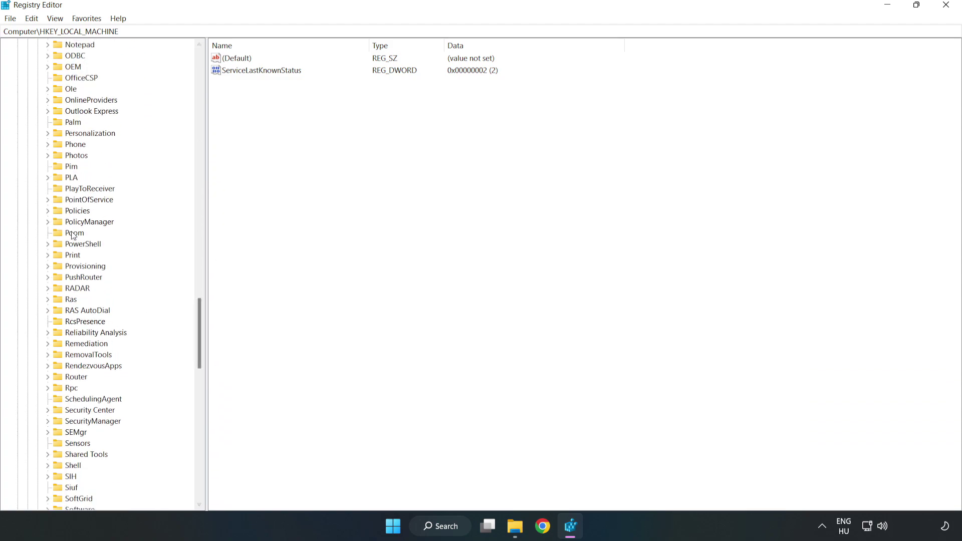
click(48, 222)
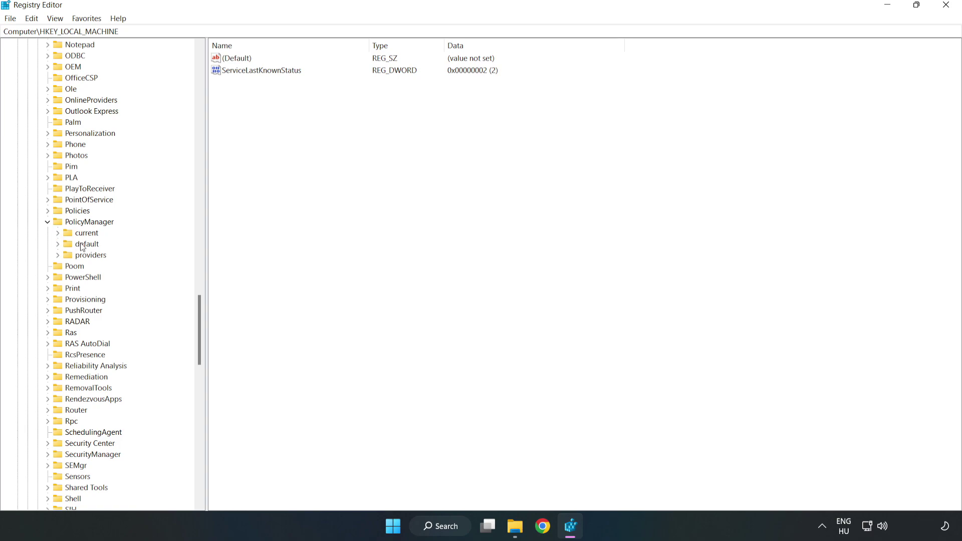
click(58, 244)
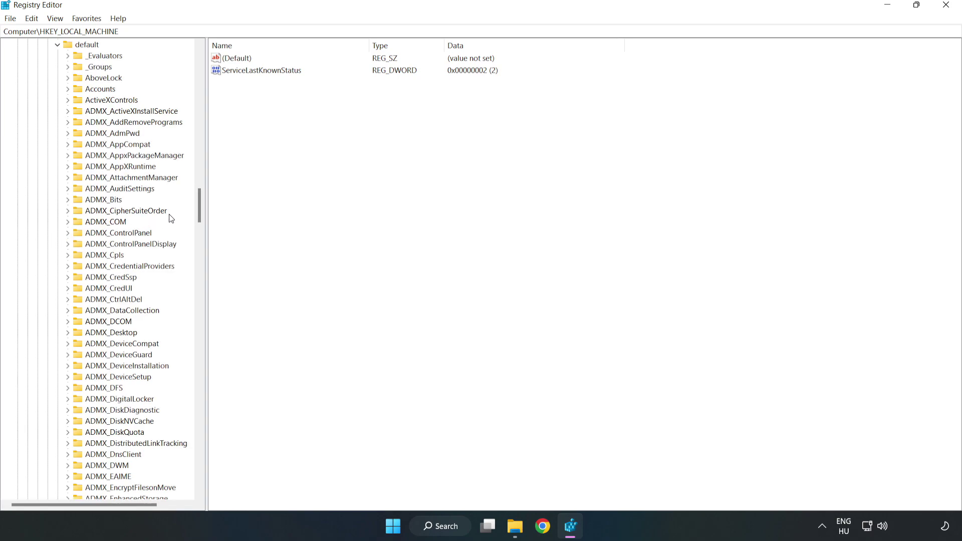
drag(200, 206, 194, 317)
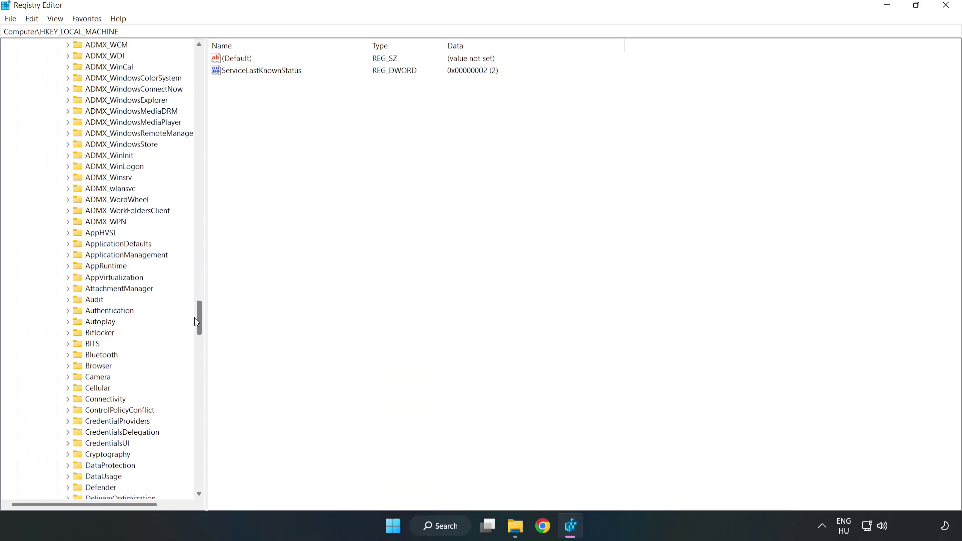
click(69, 254)
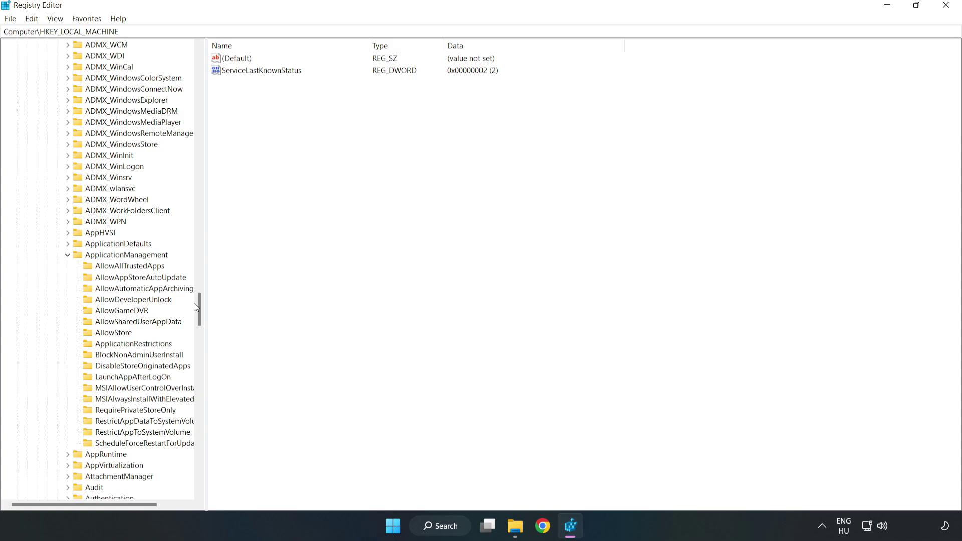
Set the AllowGameDVR key's 'value' entry to 0, then close Registry Editor.
click(112, 312)
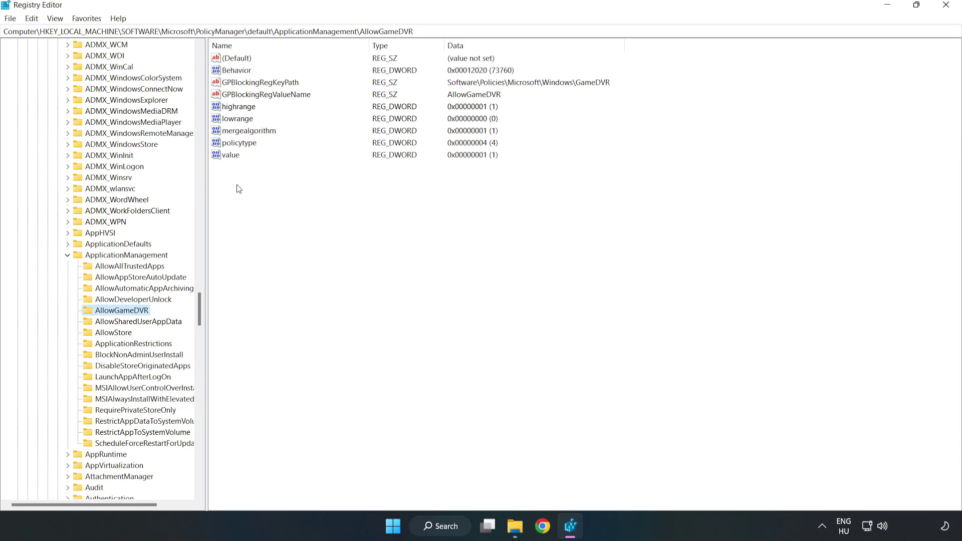
click(224, 157)
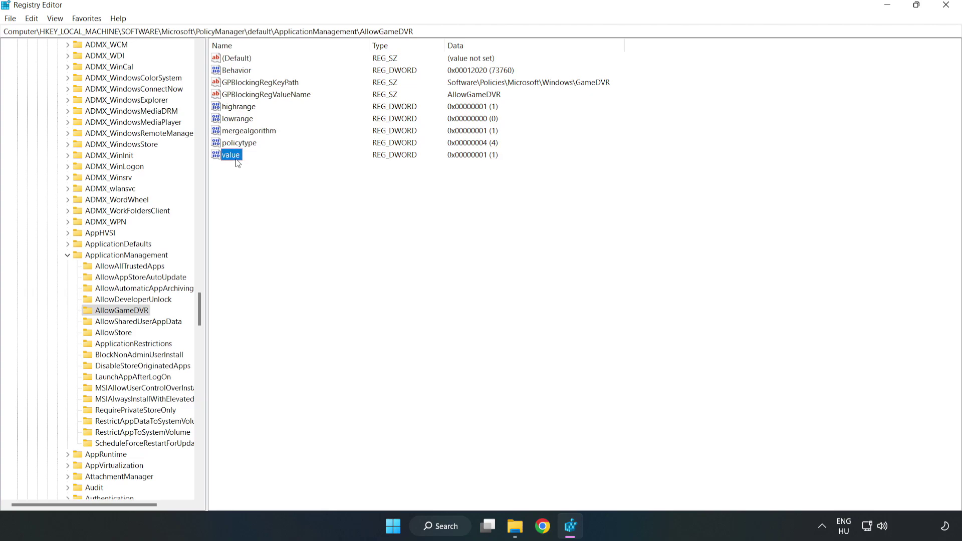
right_click(235, 159)
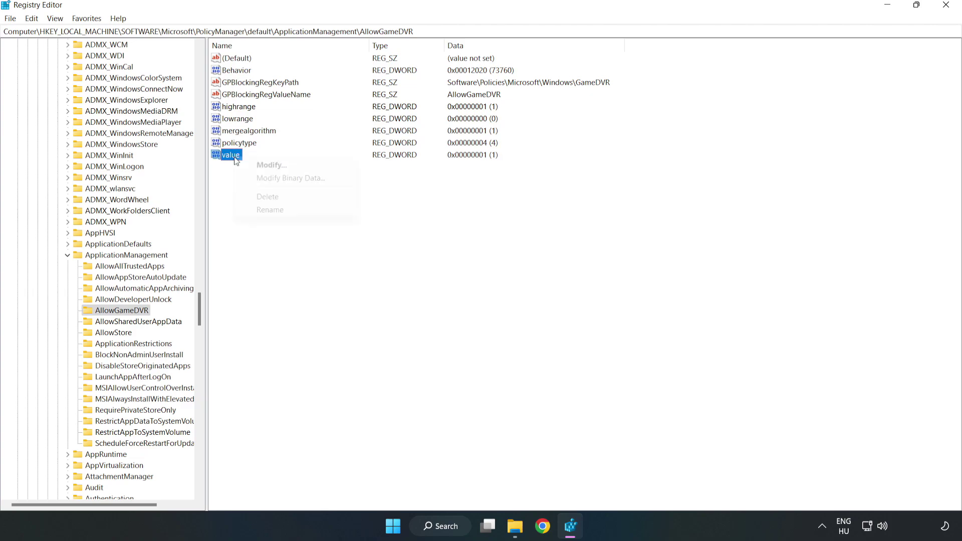
click(277, 168)
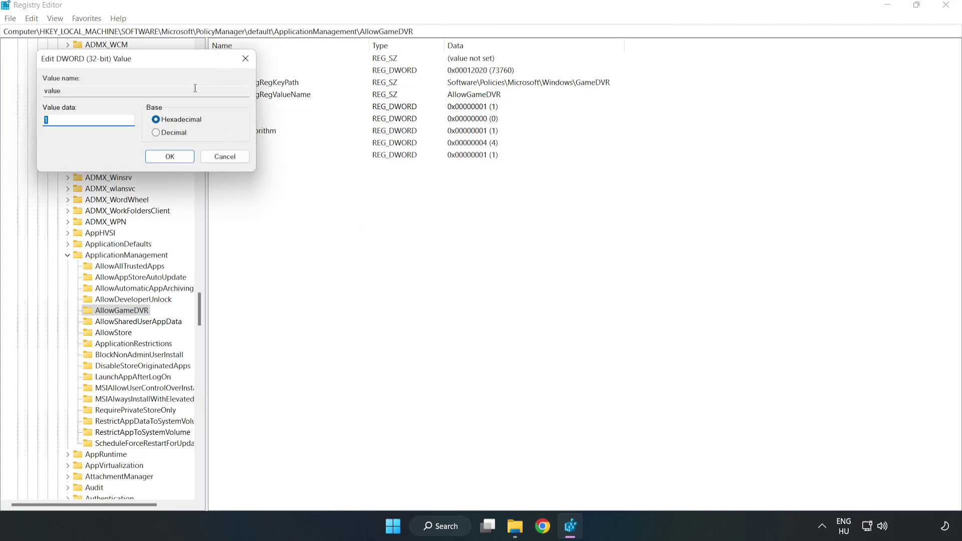
drag(181, 62, 489, 200)
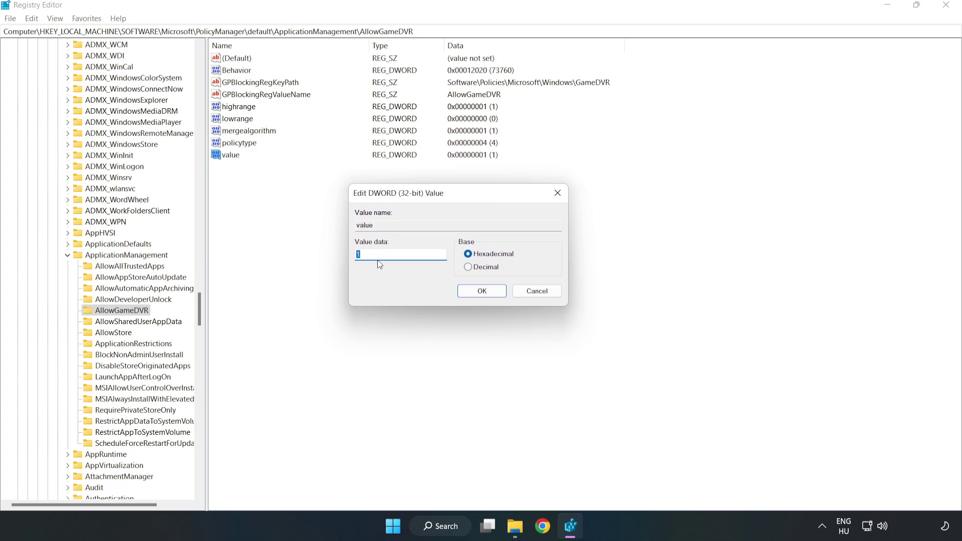
text(0)
click(483, 290)
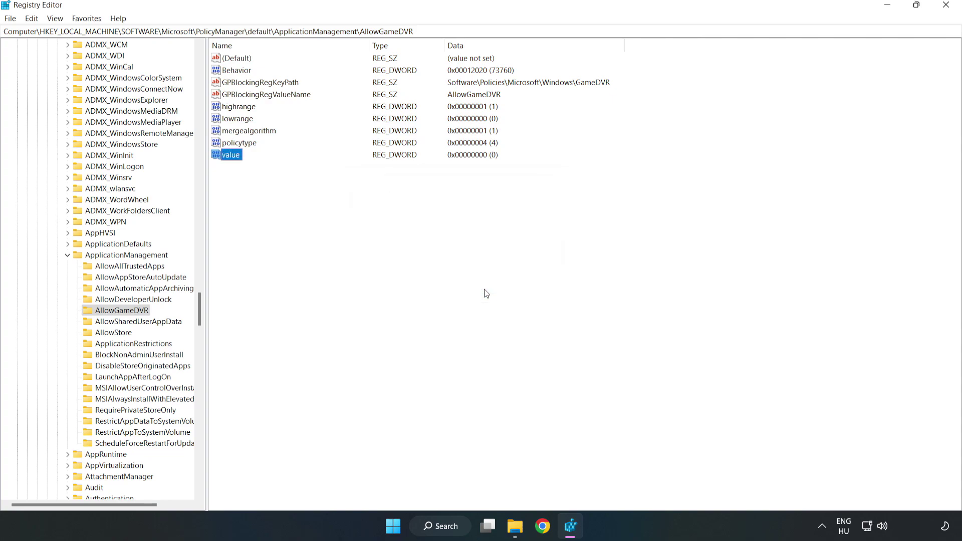
click(946, 9)
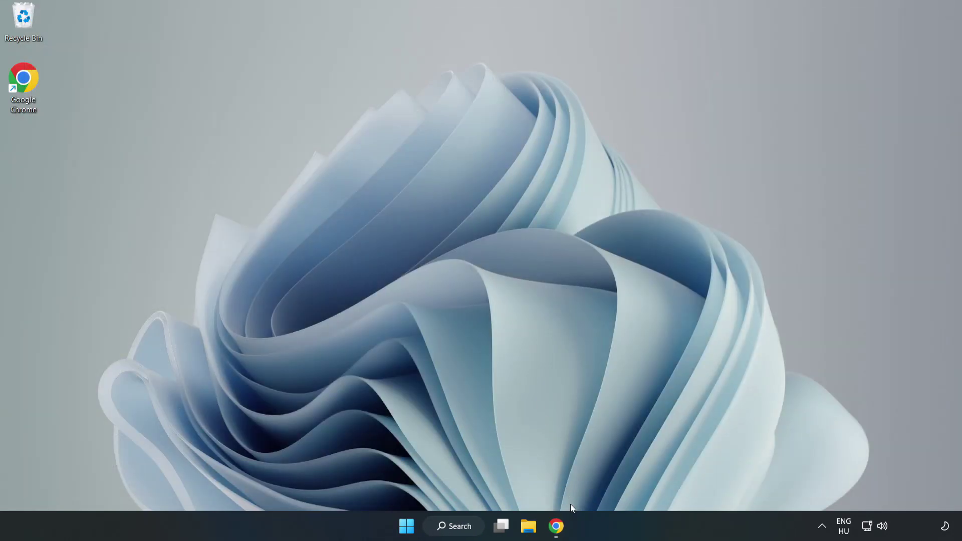
Download the DirectX End-User Runtime Web Installer and run dxwebsetup.exe.
click(557, 530)
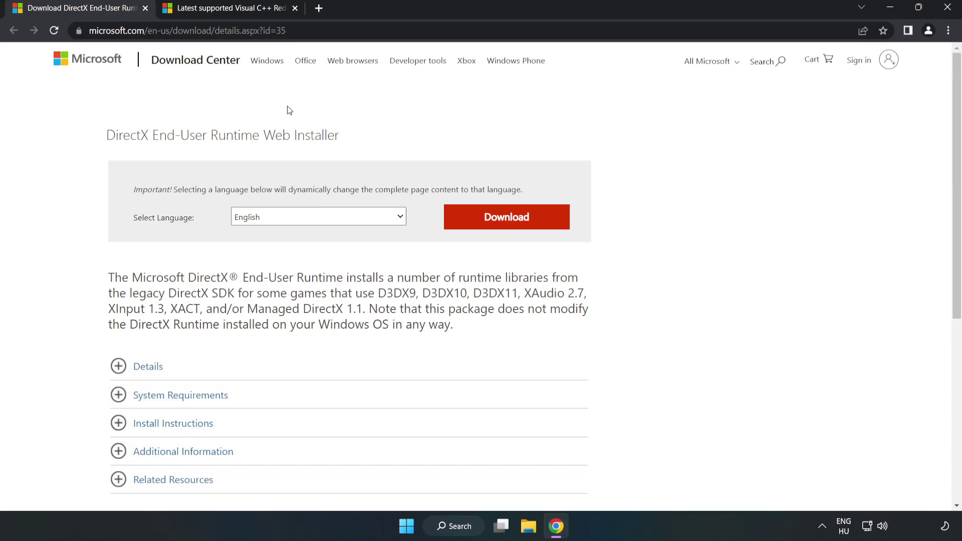
drag(241, 31, 316, 29)
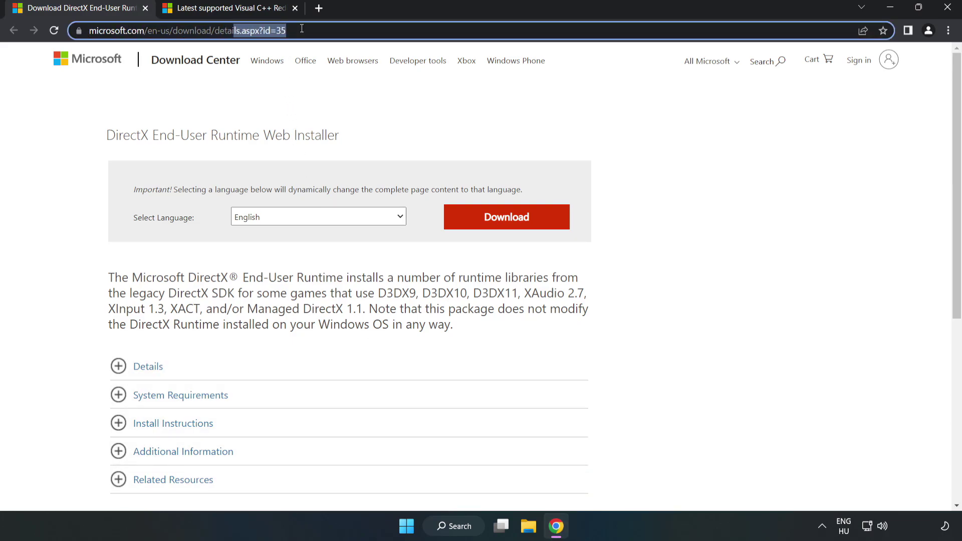
click(391, 119)
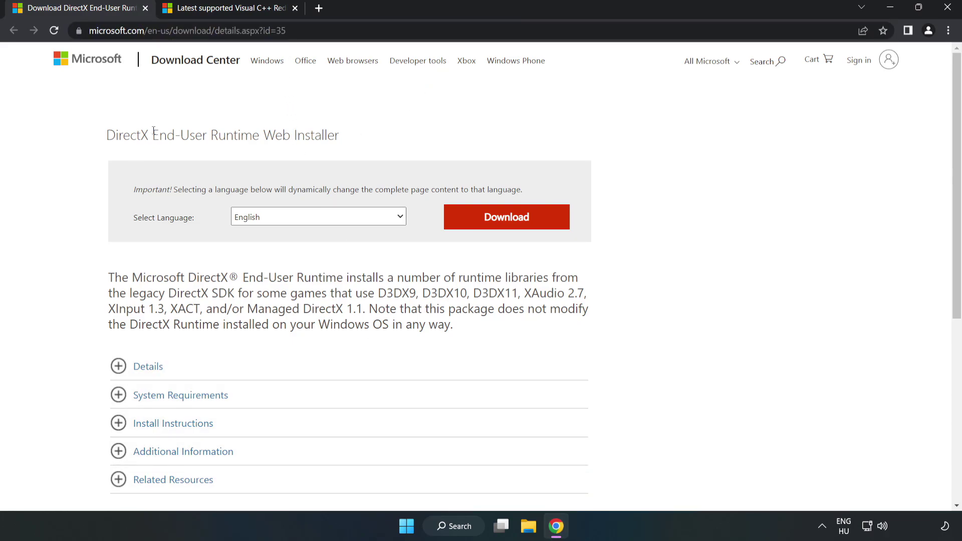
click(513, 228)
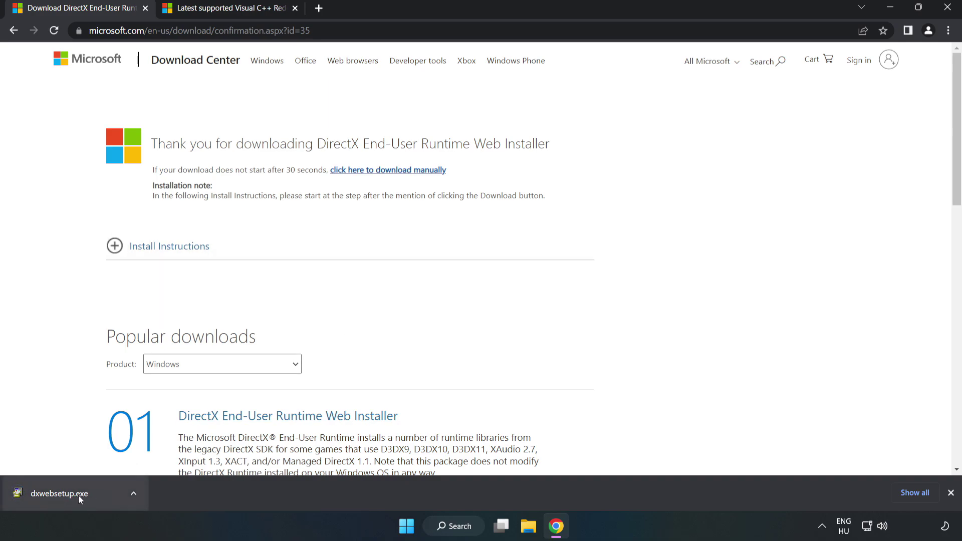
click(97, 496)
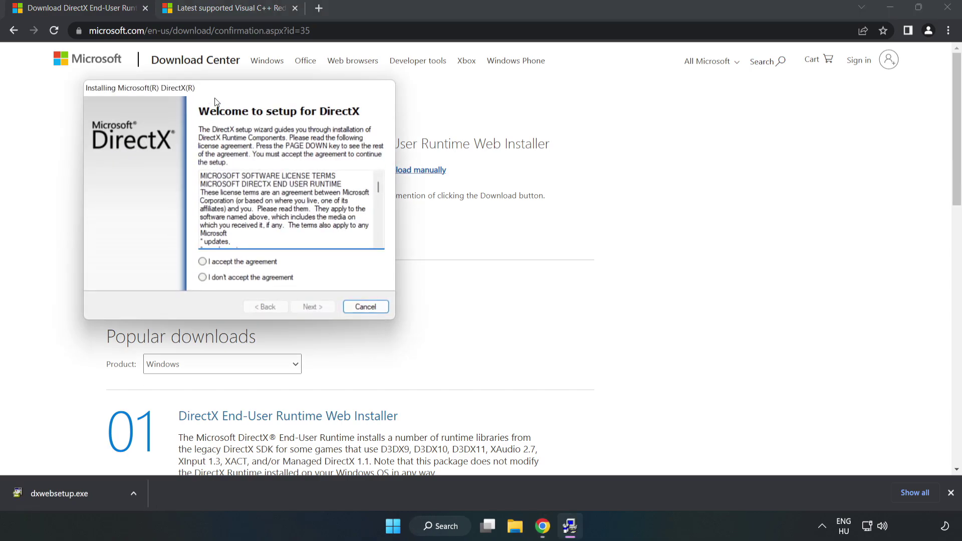
Accept the DirectX license, skip the Bing Bar, install the runtime and finish setup.
drag(217, 93, 457, 140)
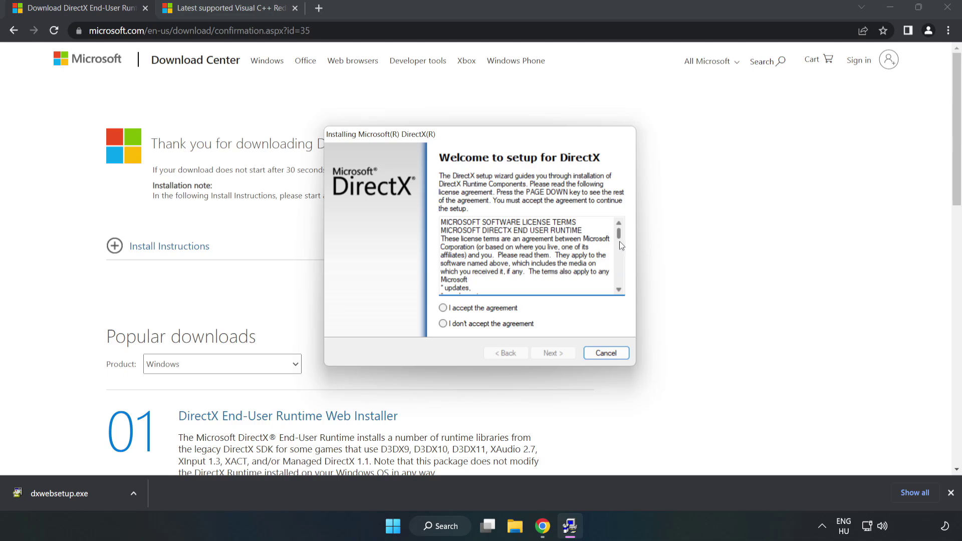
drag(619, 240, 619, 288)
click(443, 308)
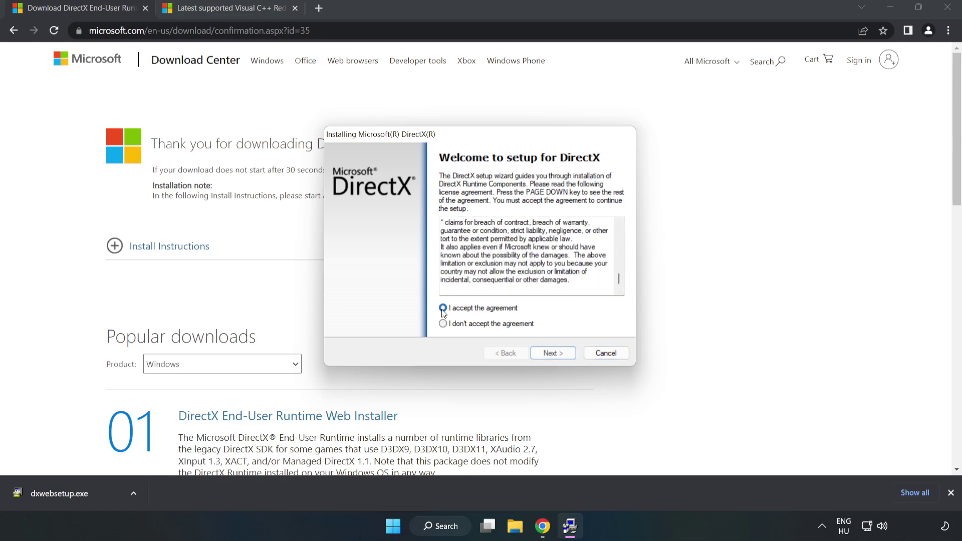
click(553, 353)
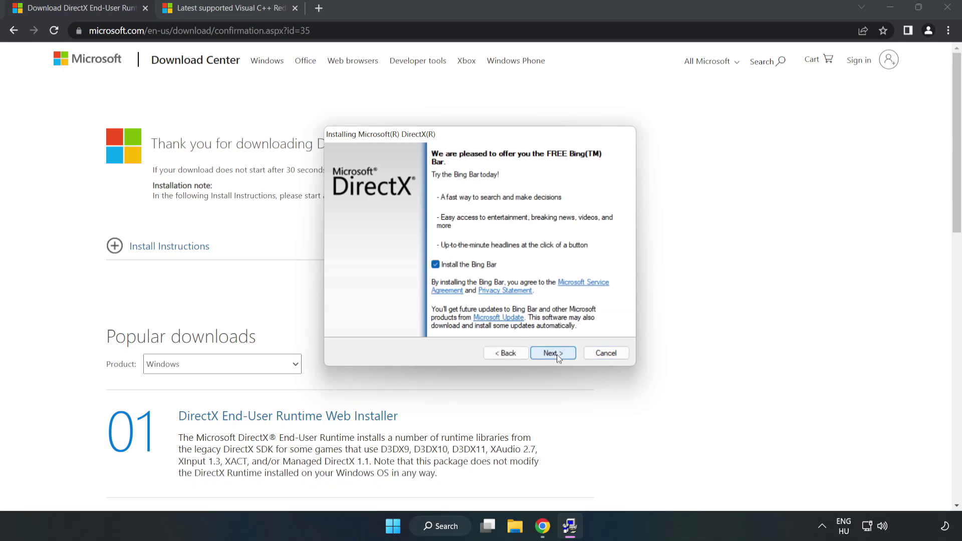
click(435, 265)
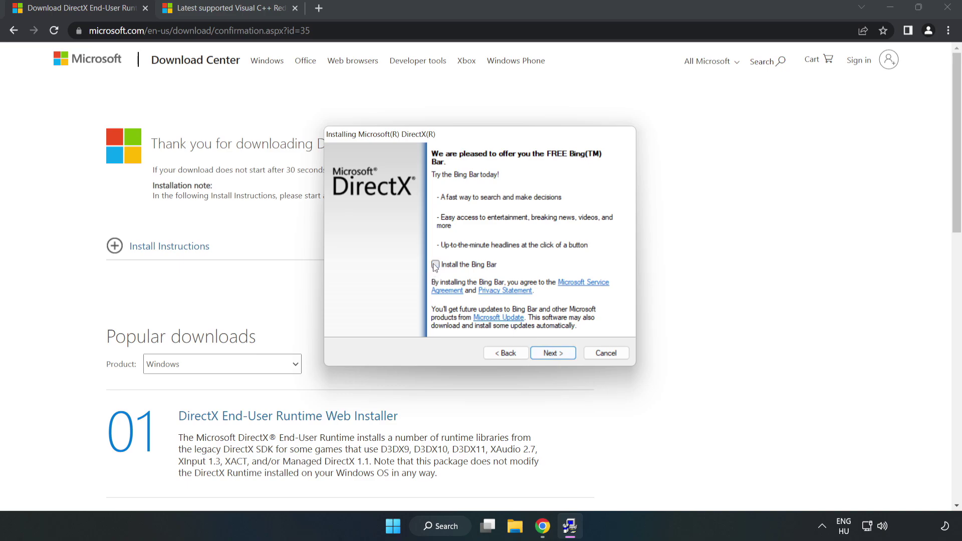
click(553, 353)
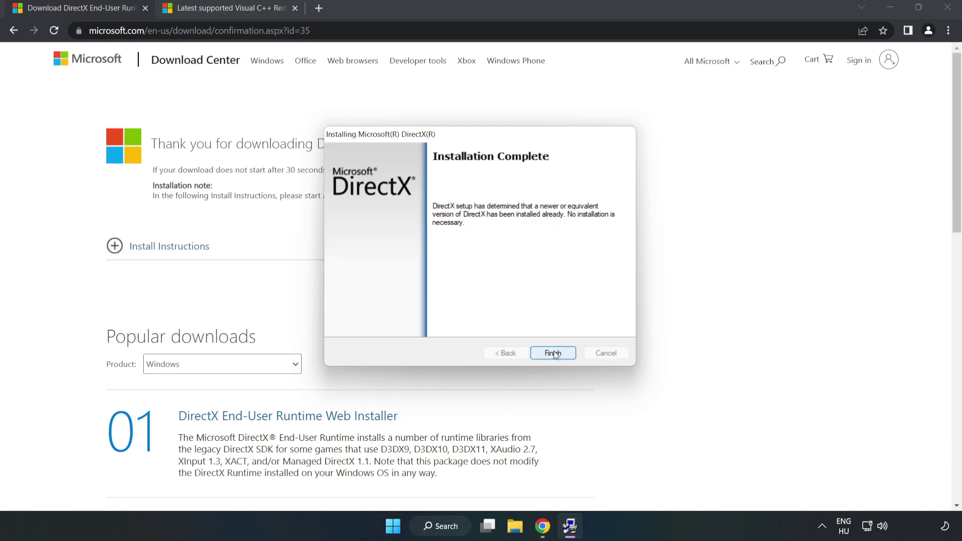
click(553, 353)
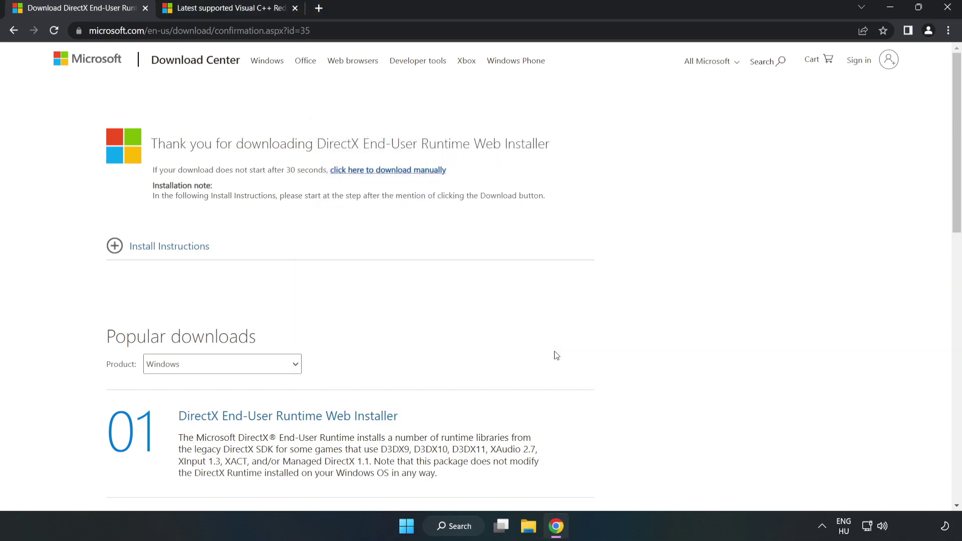
Close the DirectX tab and download the Visual C++ redistributables, allowing multiple file downloads.
click(145, 9)
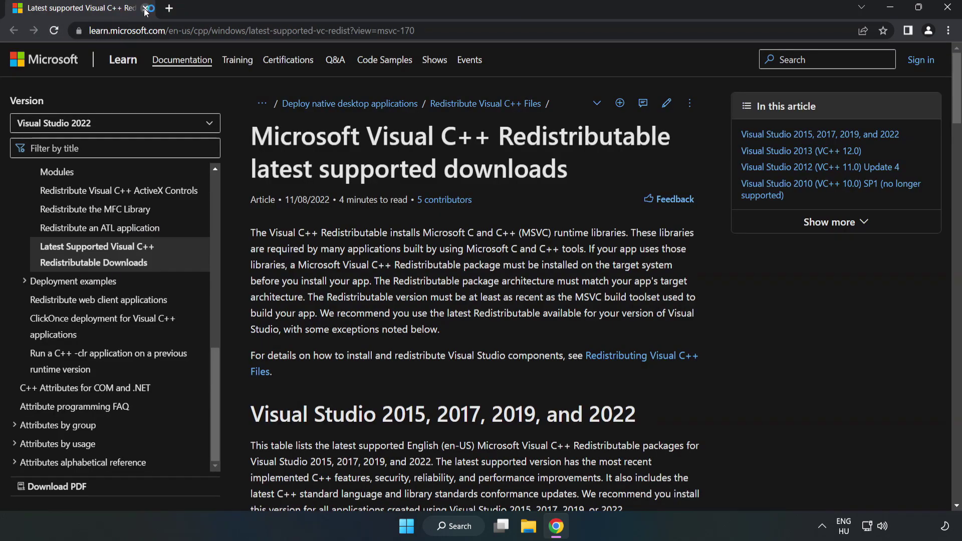
click(219, 30)
click(444, 31)
click(496, 163)
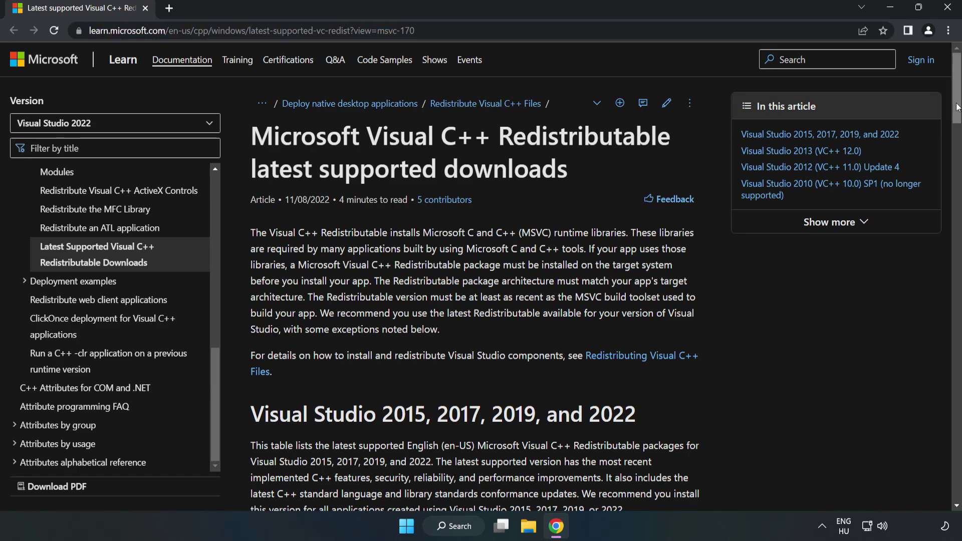
drag(957, 111, 957, 129)
scroll(793, 204, down, 4)
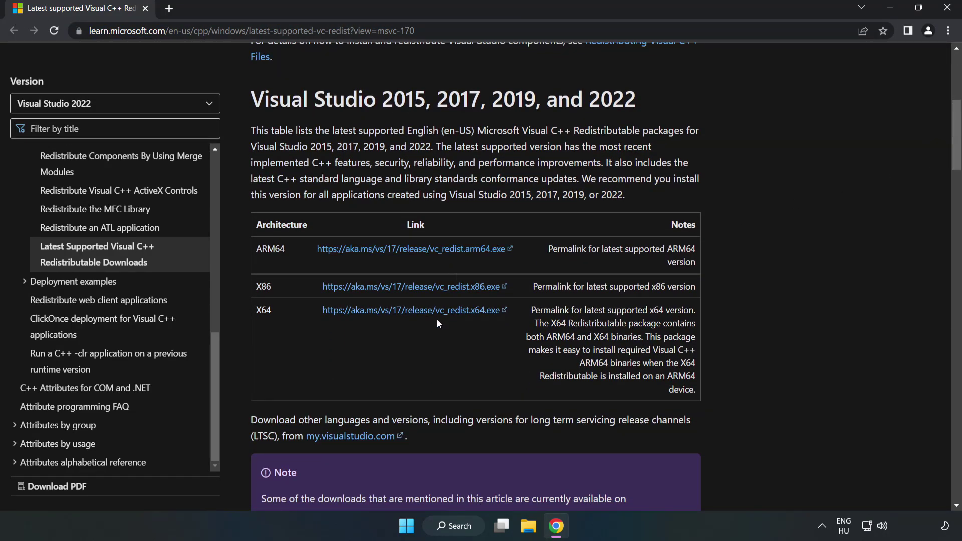
click(424, 291)
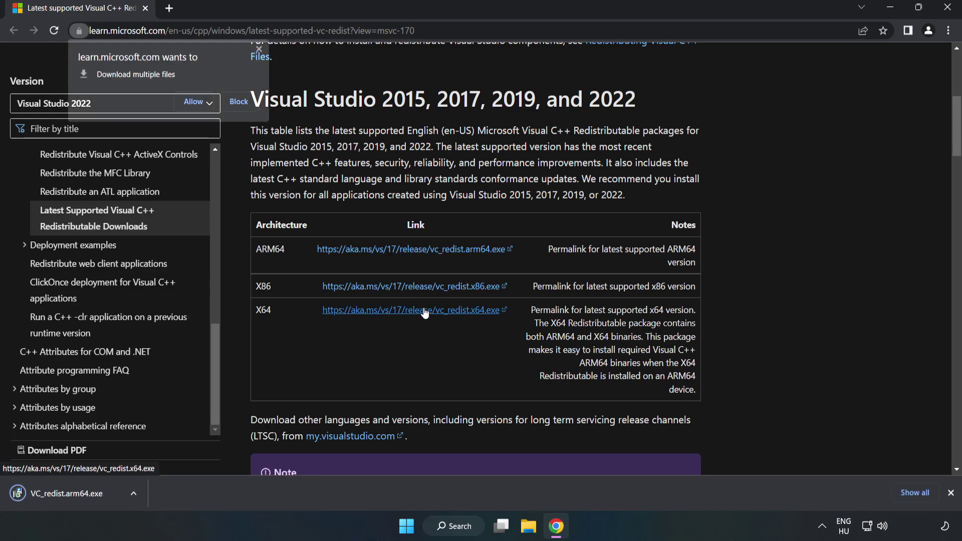
click(194, 101)
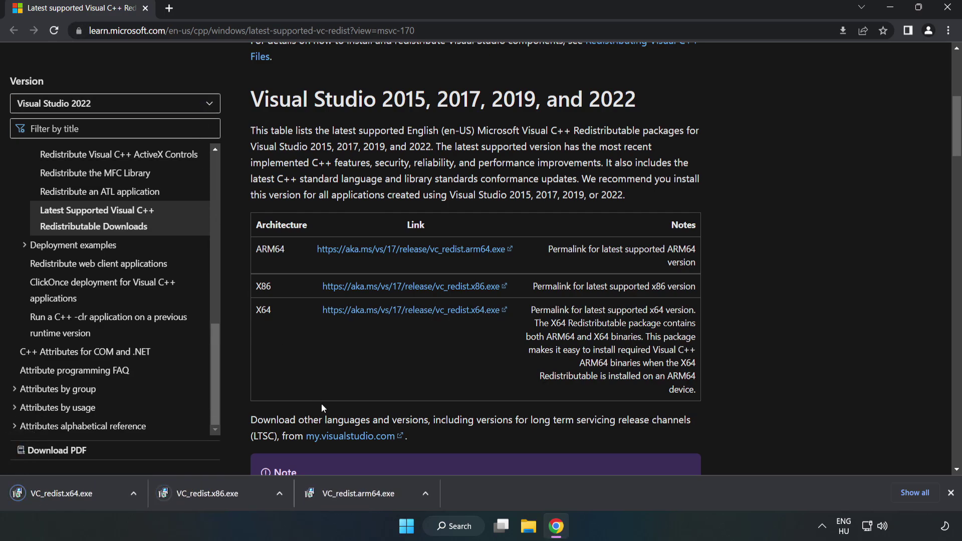
Attempt the ARM64 redistributable install, agreeing to terms, and close it after it fails.
click(369, 497)
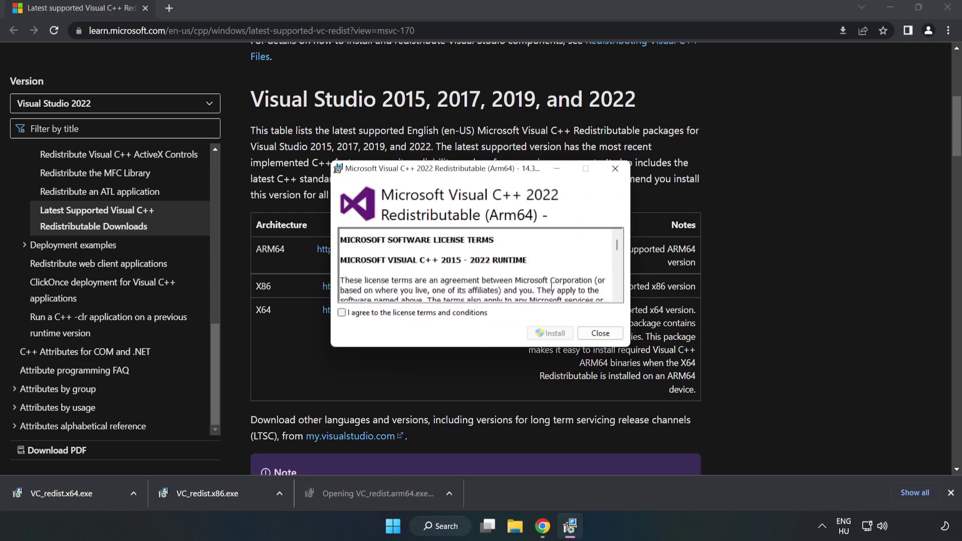
drag(616, 247, 616, 296)
click(424, 313)
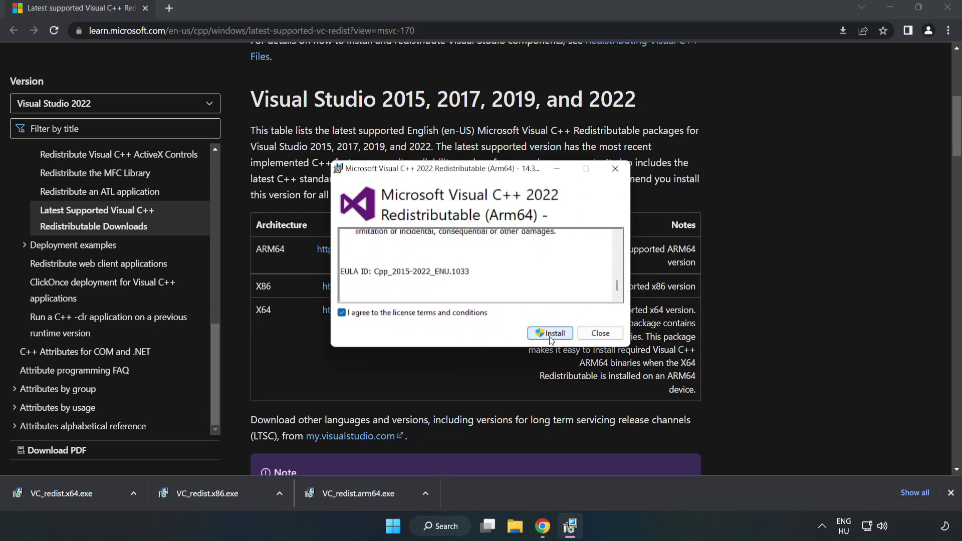
click(551, 335)
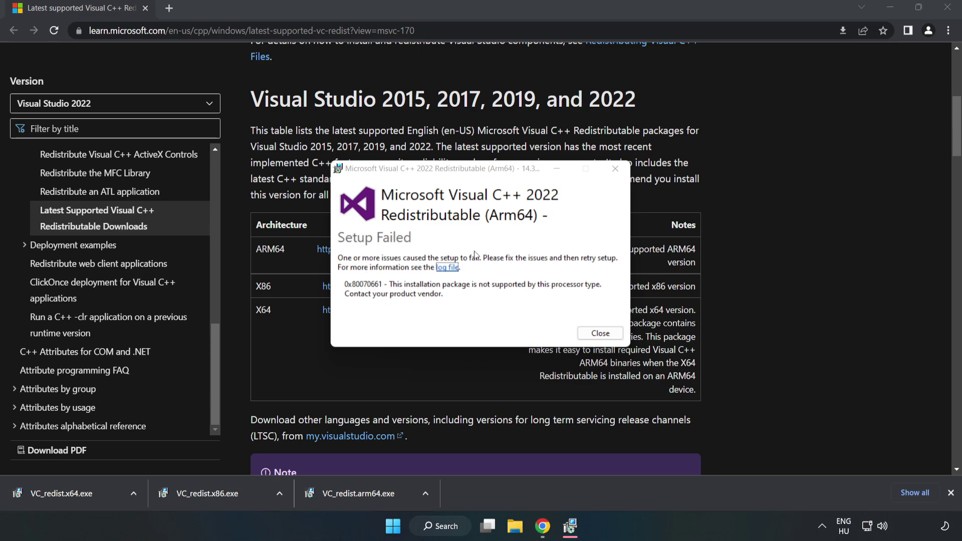
click(593, 335)
Install the x86 and x64 Visual C++ 2015-2022 redistributables, closing each setup without restarting.
click(230, 494)
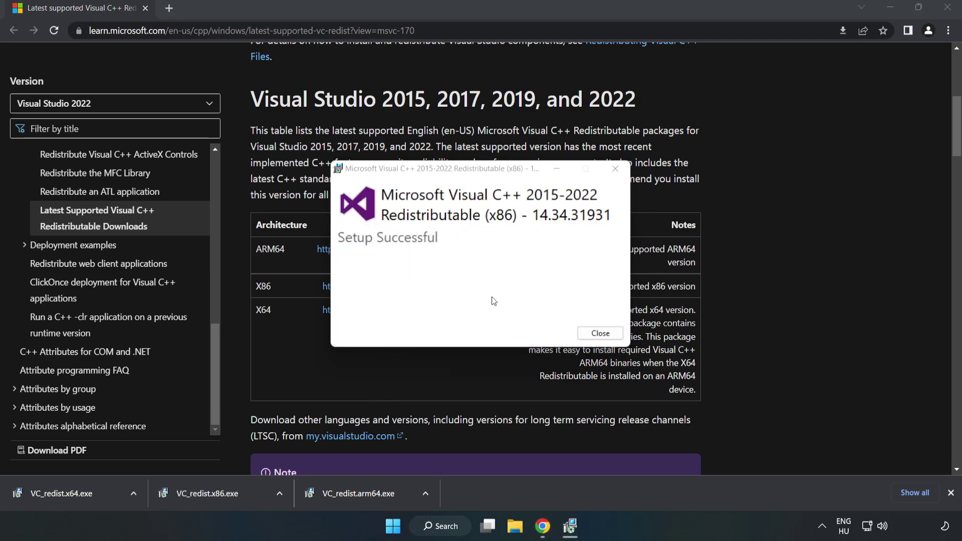
click(599, 334)
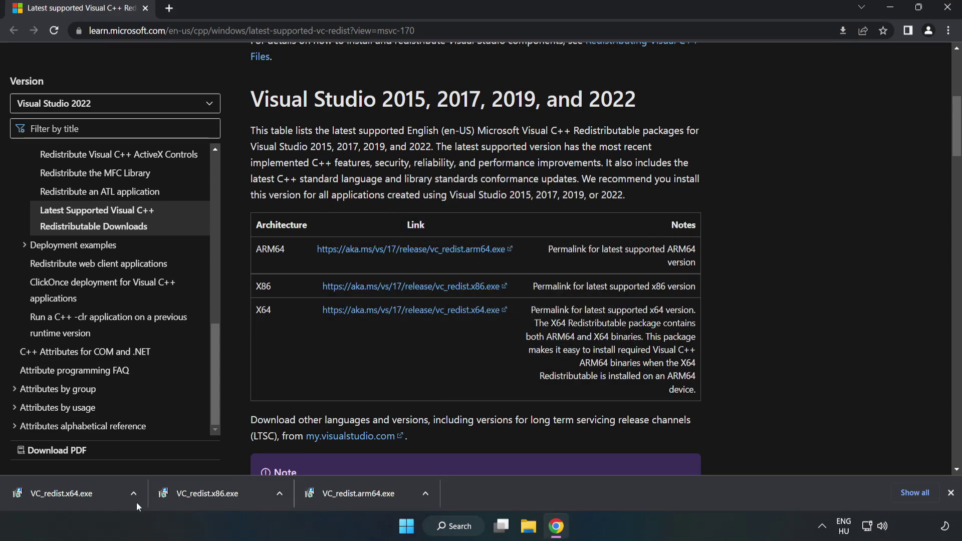
click(52, 493)
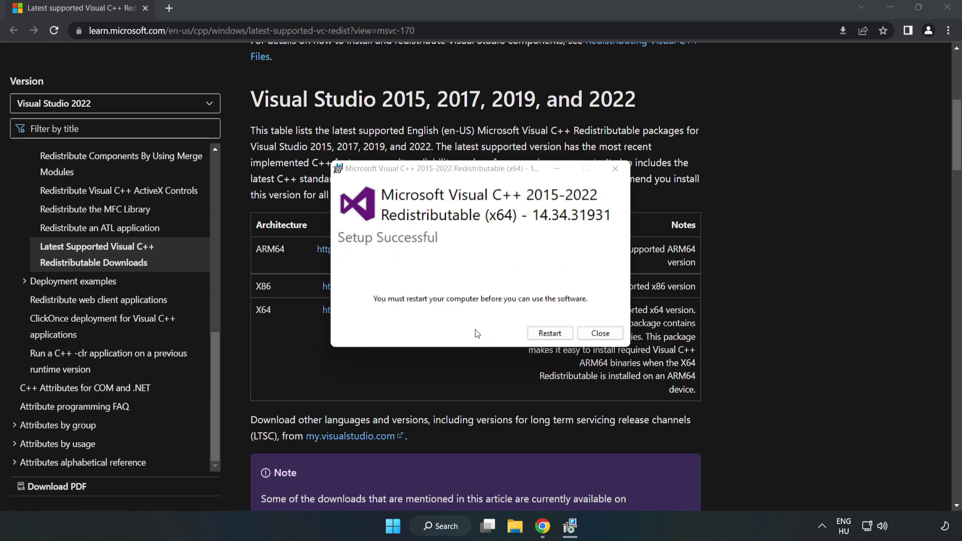
click(601, 333)
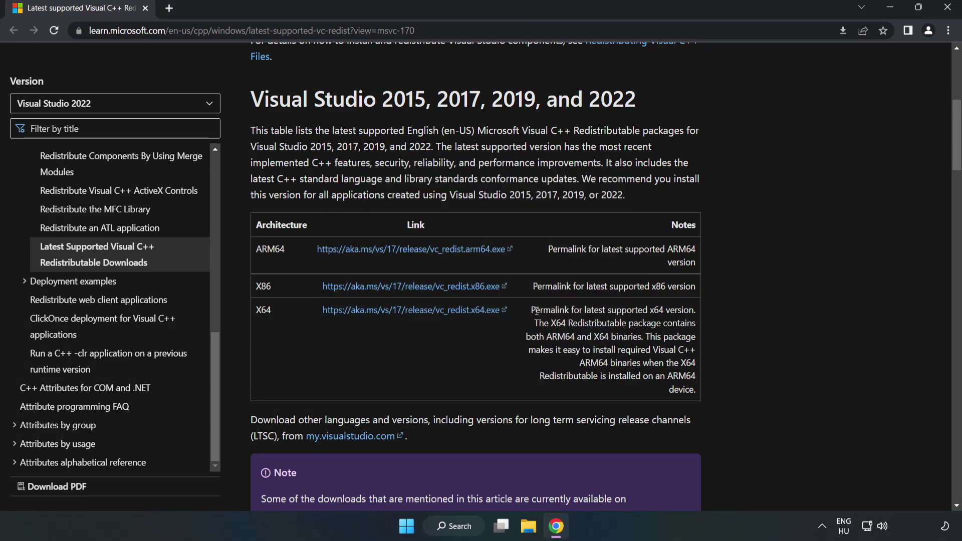
Close Chrome and bring up the Start menu's Sleep, Shut down and Restart options.
click(947, 9)
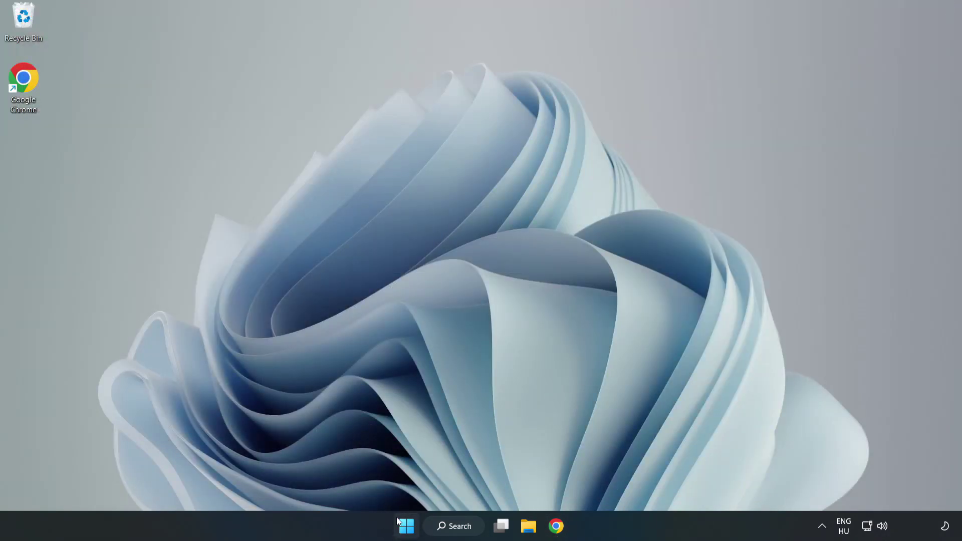
click(406, 527)
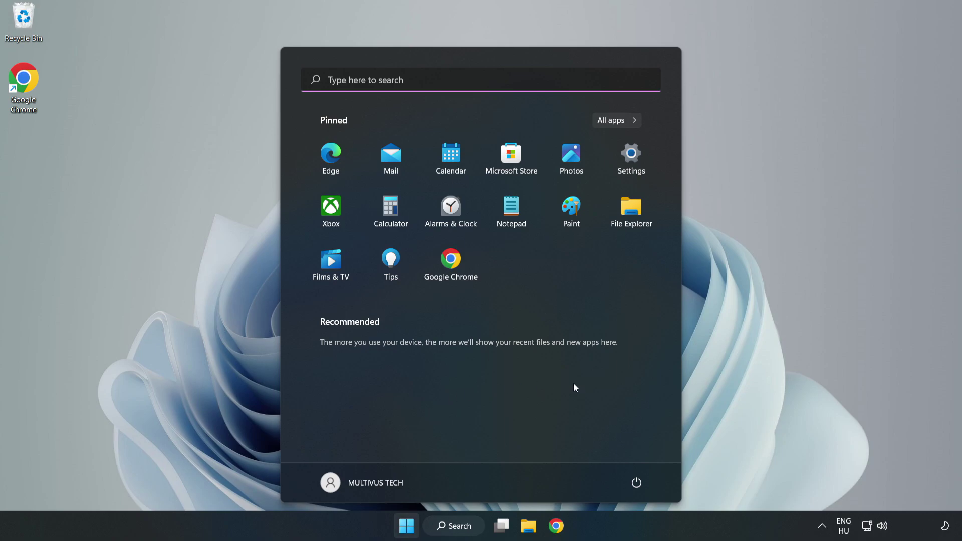
click(635, 484)
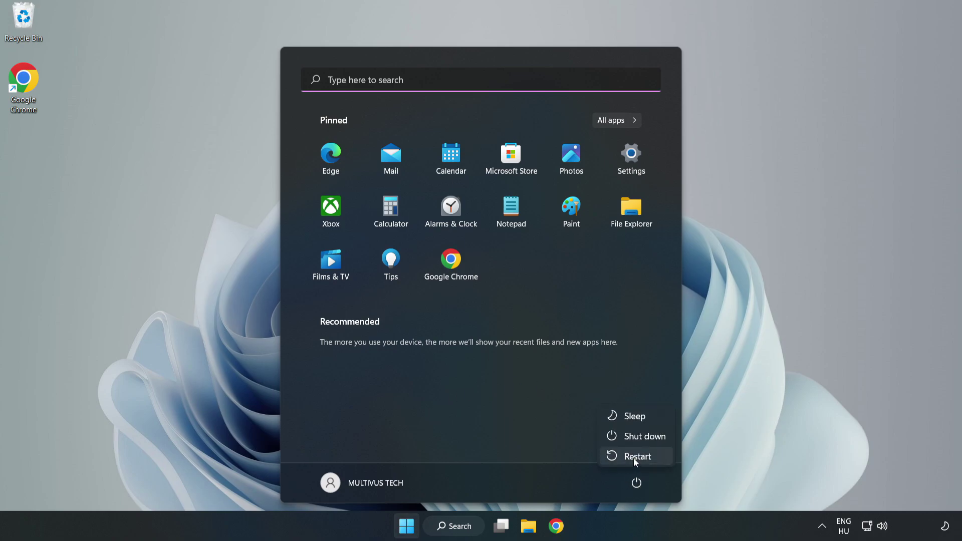